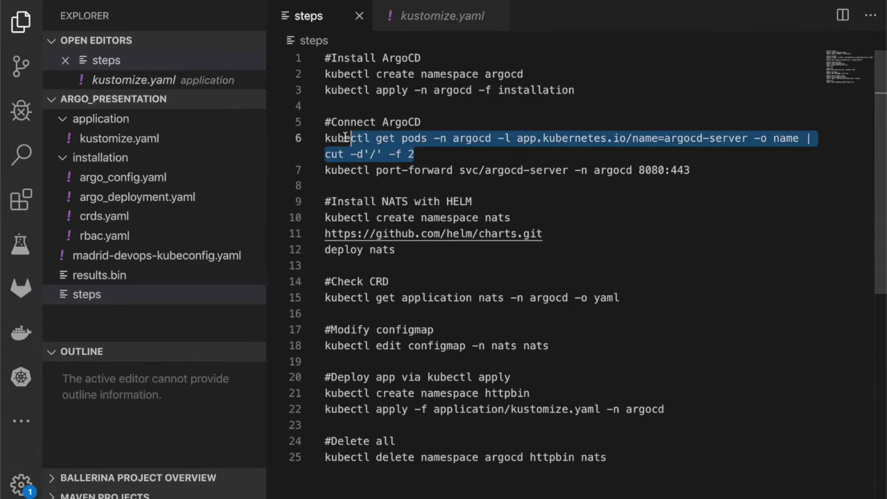
In the terminal, stop the pod watch and run kubectl get pods -n argocd -l app.kubernetes.io/name=argocd-server -o name | cut -d'/' -f 2.
key("ctrl+grave")
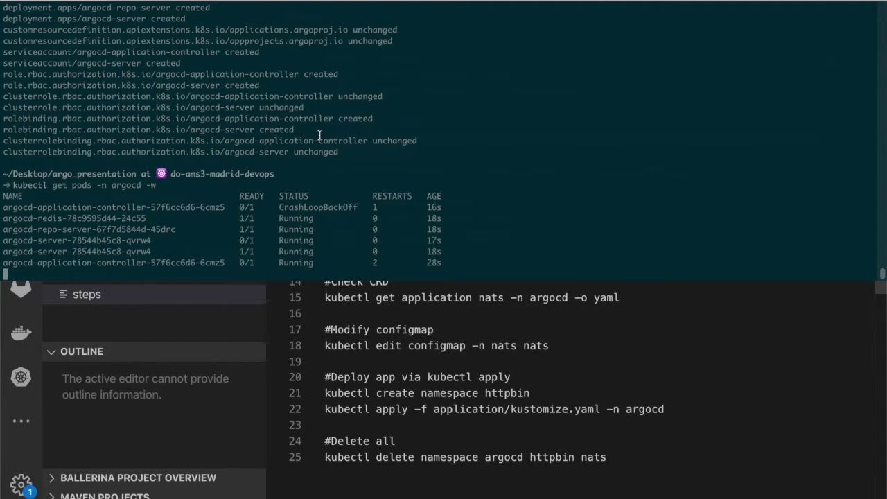
key("ctrl+c")
key("super+v")
key("Return")
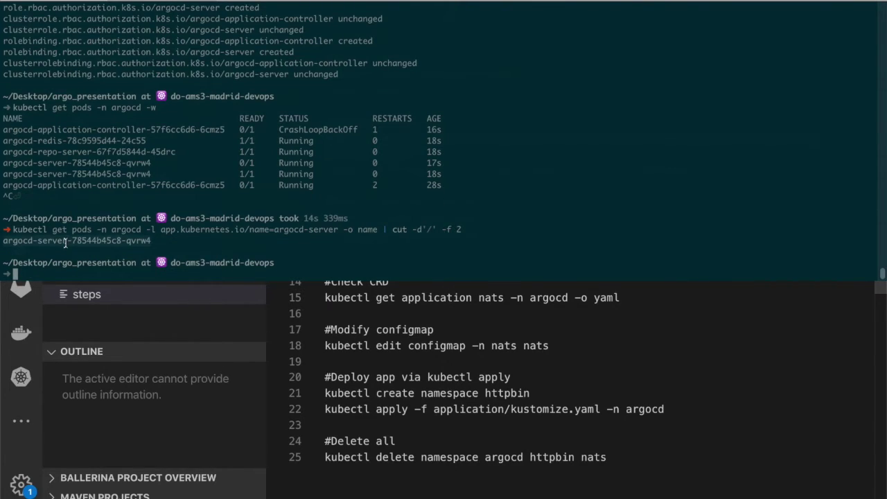
Copy the port-forward command from the steps file and run kubectl port-forward svc/argocd-server -n argocd 8080:443 in the terminal.
key("ctrl+grave")
triple_click(388, 174)
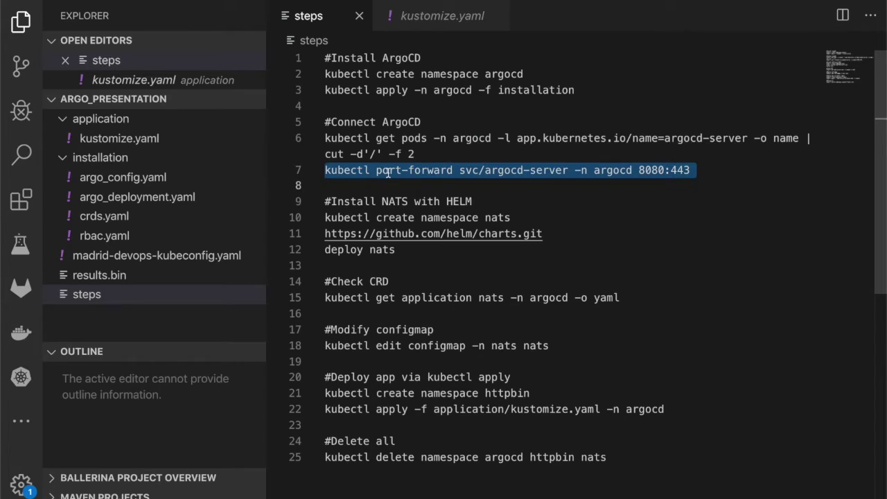
key("super+c")
key("ctrl+grave")
key("super+v")
key("Return")
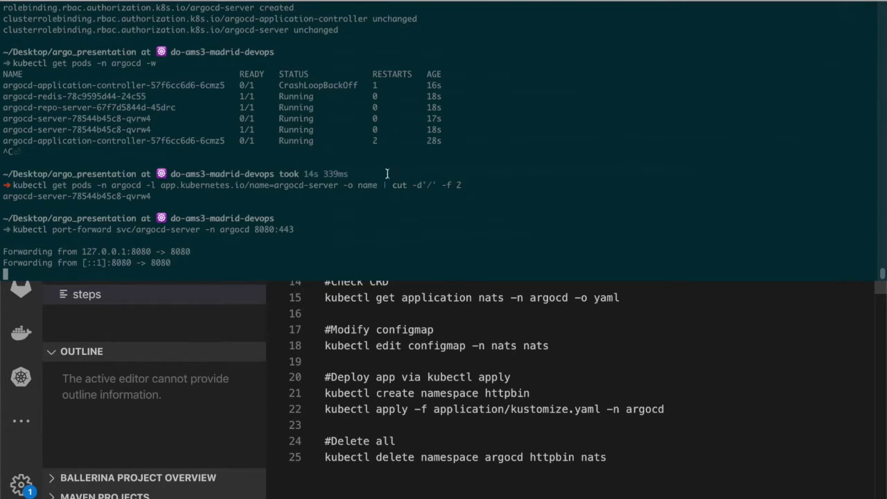
Copy the argocd-server pod name from the terminal output, then open 127.0.0.1:8080 in a new Chrome tab, proceeding past the certificate warning.
triple_click(80, 196)
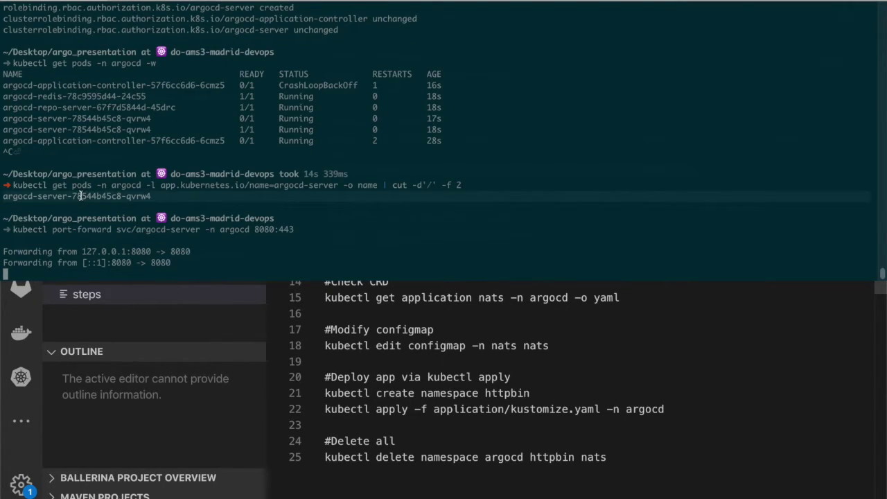
key("ctrl+grave")
key("super+Tab")
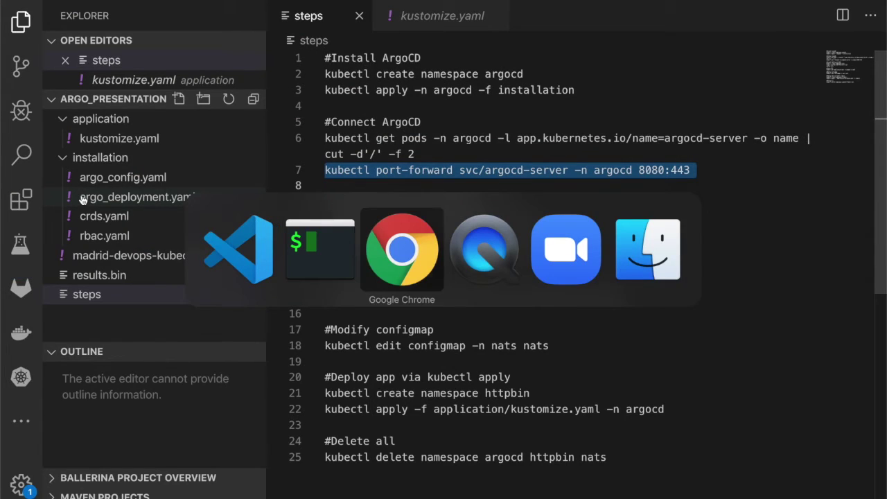
key("super+t")
type("12")
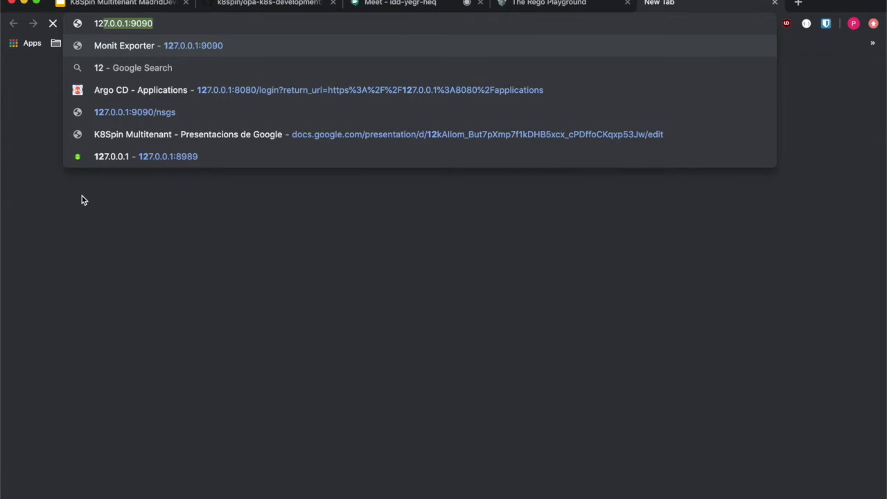
type("7.0.0.1:8080")
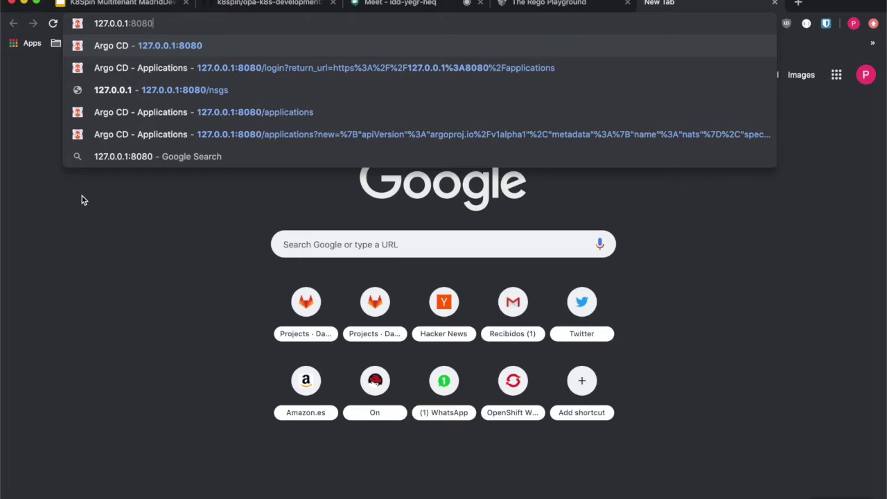
key("Return")
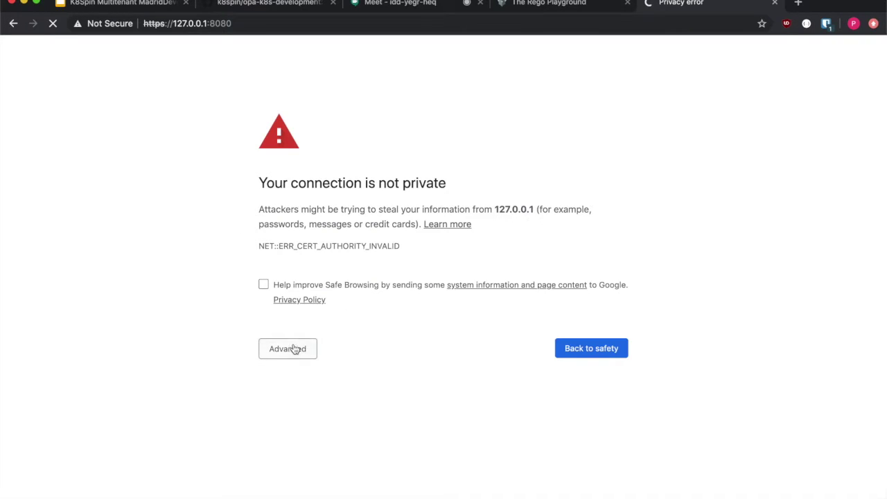
left_click(294, 347)
left_click(332, 444)
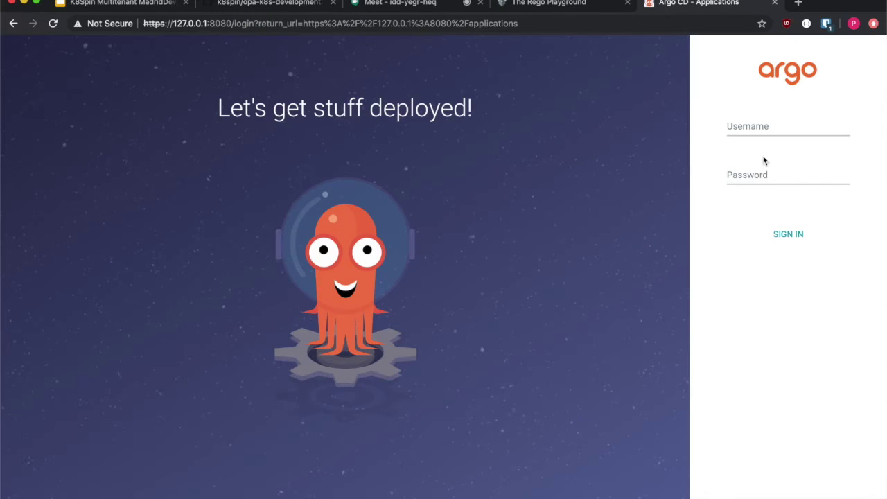
Sign in to Argo CD as admin with the copied account password, and dismiss the offer to save it.
left_click(760, 127)
type("admin")
key("Tab")
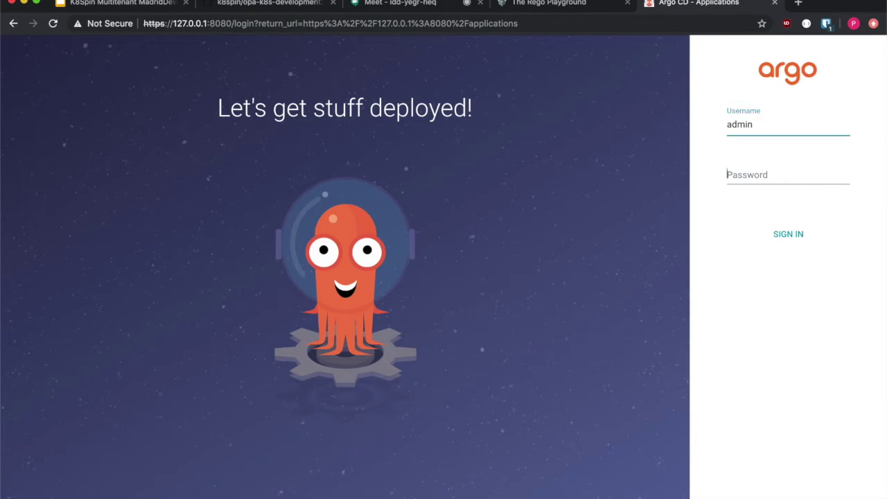
key("super+v")
left_click(776, 229)
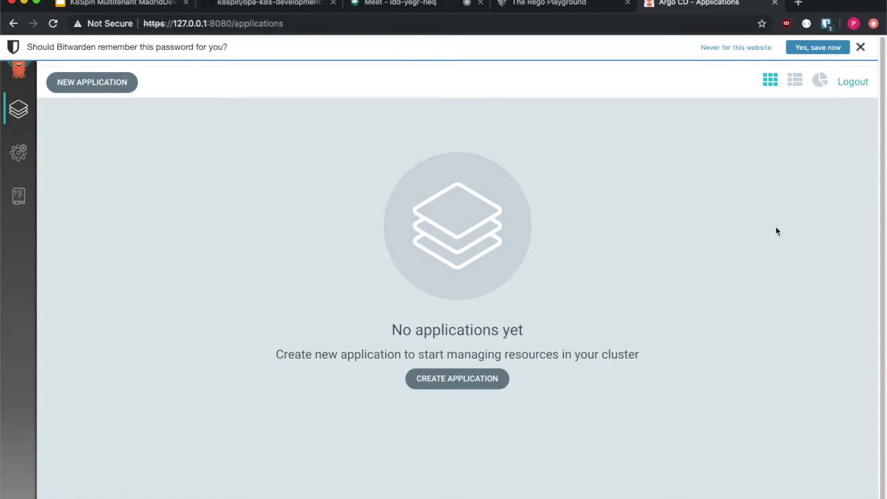
left_click(860, 47)
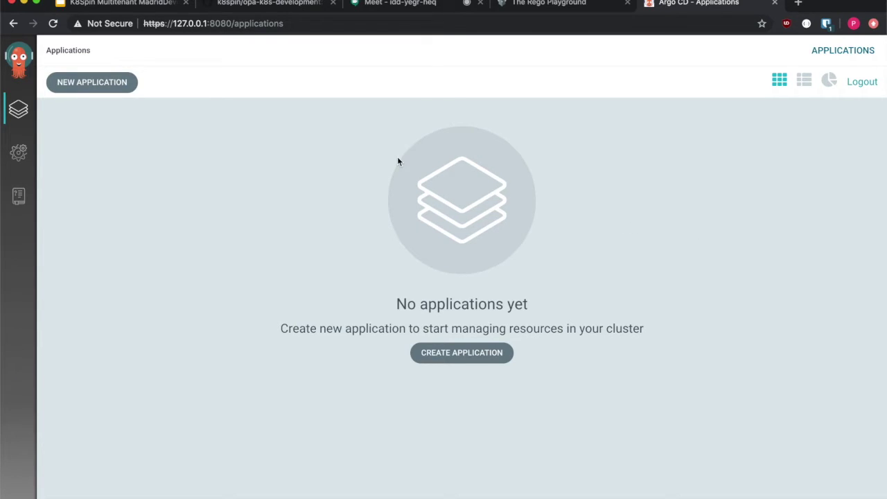
Start a new Argo CD application, and run kubectl create namespace nats from the steps file in the terminal.
left_click(99, 85)
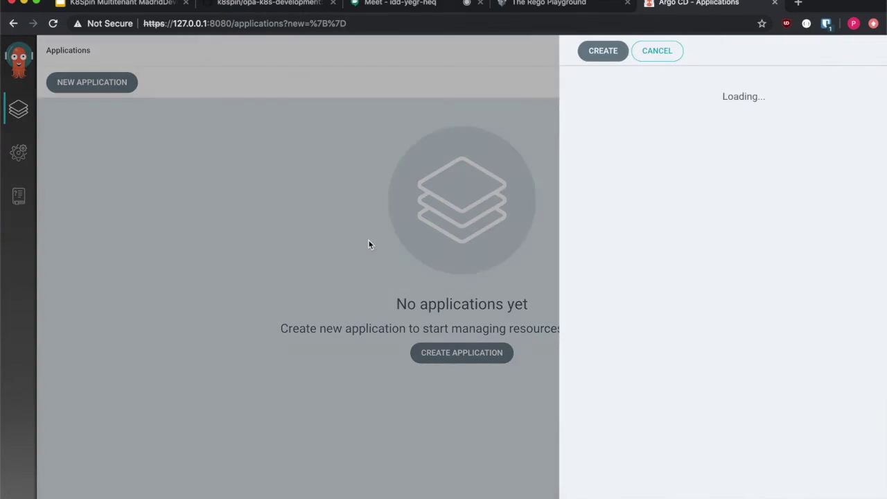
key("super+Tab")
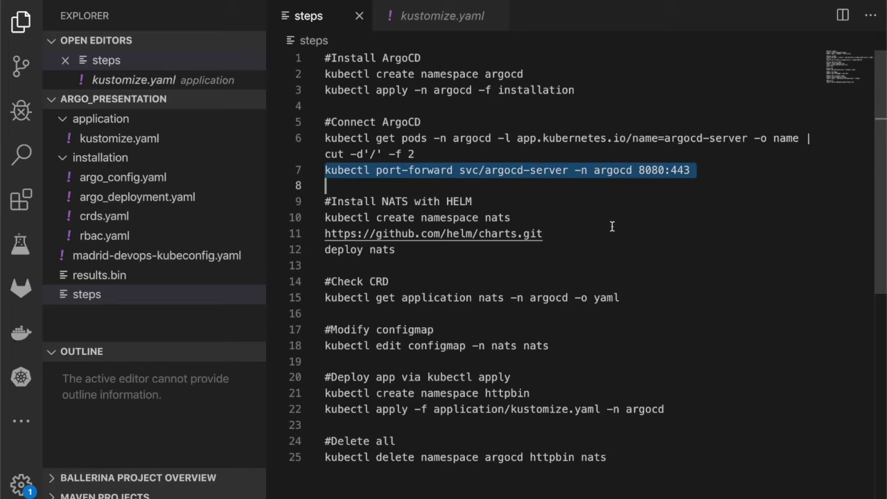
left_click(379, 217)
triple_click(379, 217)
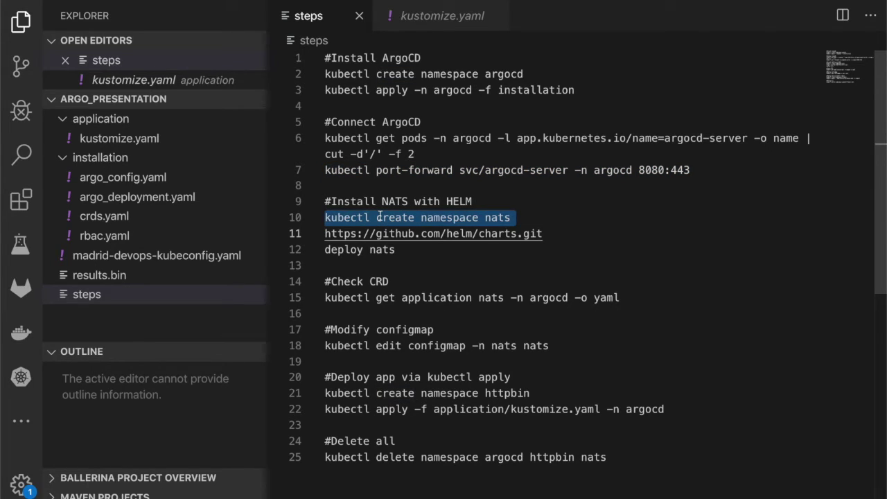
key("alt+space")
key("super+v")
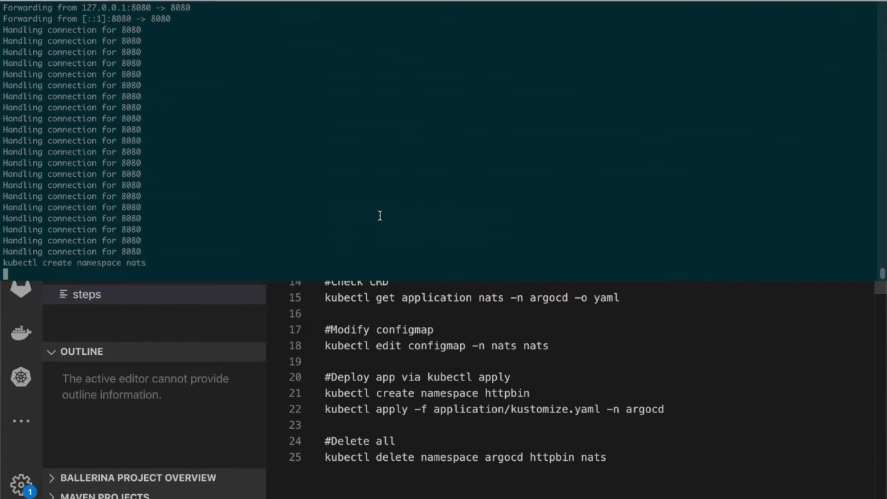
key("ctrl+c")
key("ctrl+l")
key("super+v")
key("alt+space")
Back in Chrome, name the new application nats, assign it to the default project, and set its sync policy to Automatic with automatic pruning.
key("super+Tab")
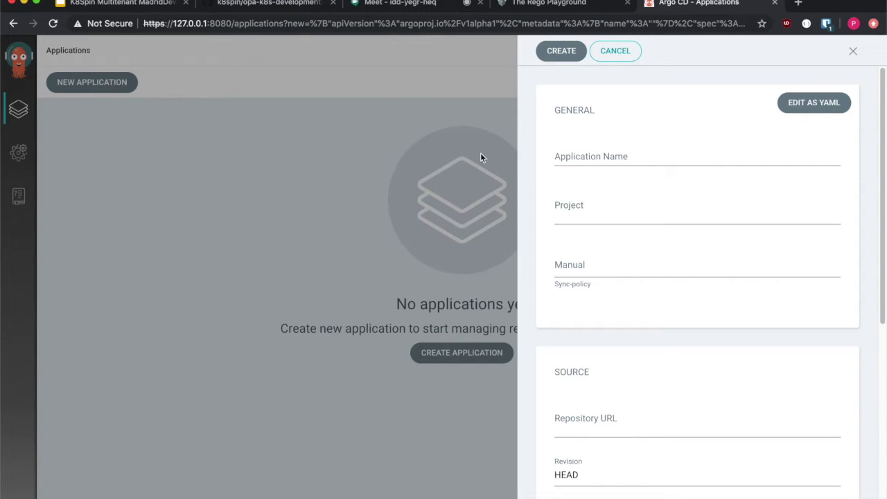
left_click(606, 154)
type("nats")
left_click(615, 211)
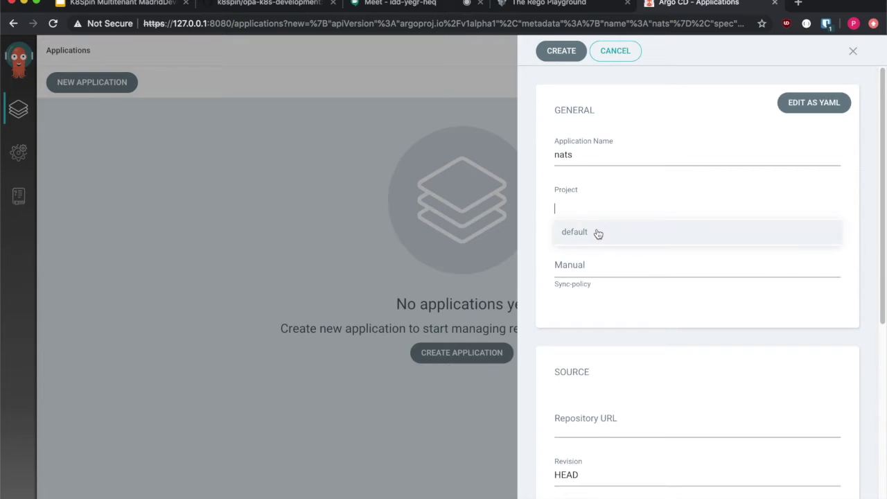
left_click(596, 233)
left_click(581, 274)
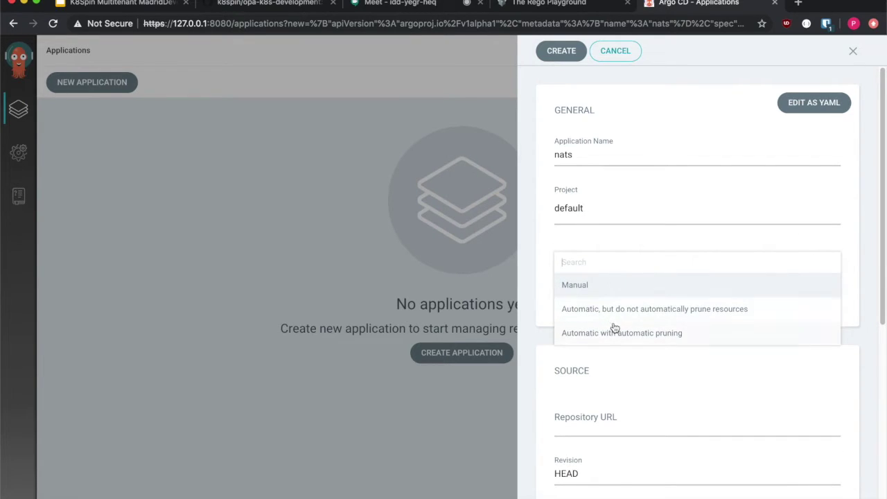
left_click(651, 340)
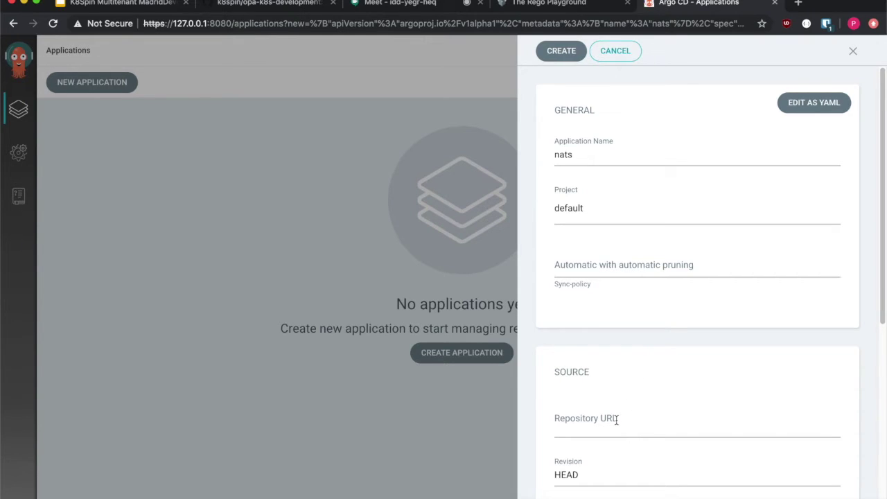
scroll(615, 415, "down", 2)
key("super+Tab")
key("super+Tab")
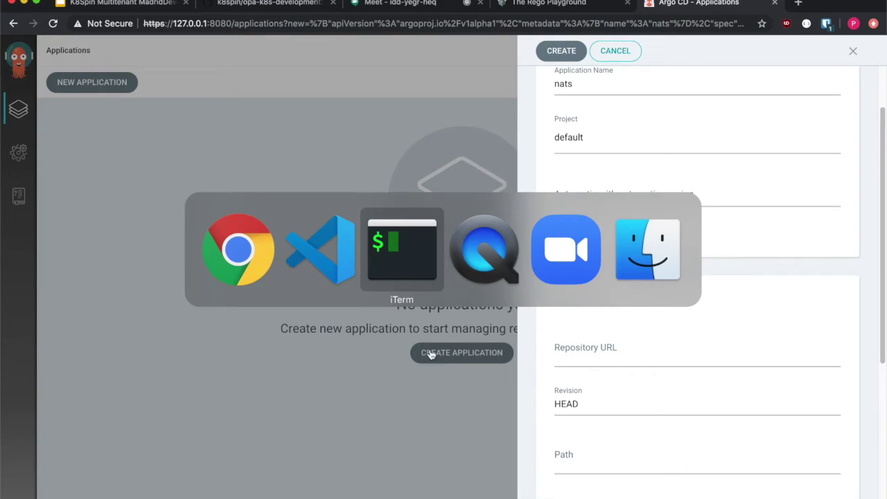
left_click(358, 270)
left_click(365, 234)
triple_click(365, 233)
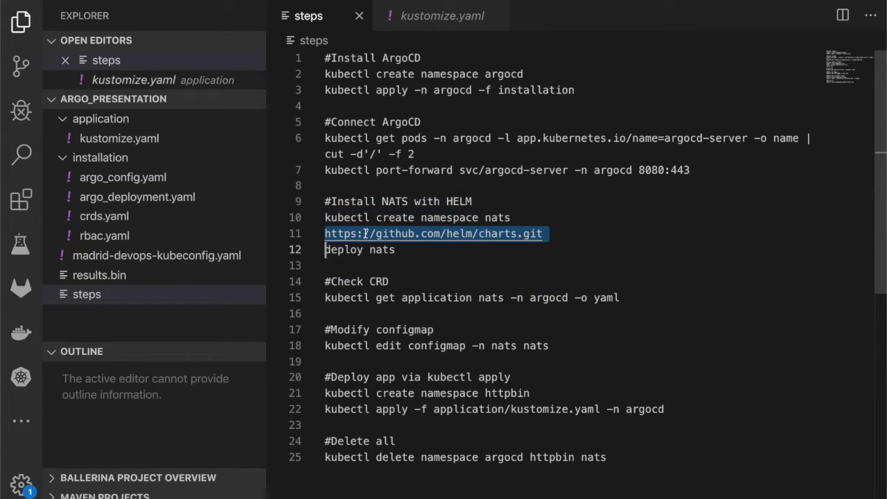
key("super+Tab")
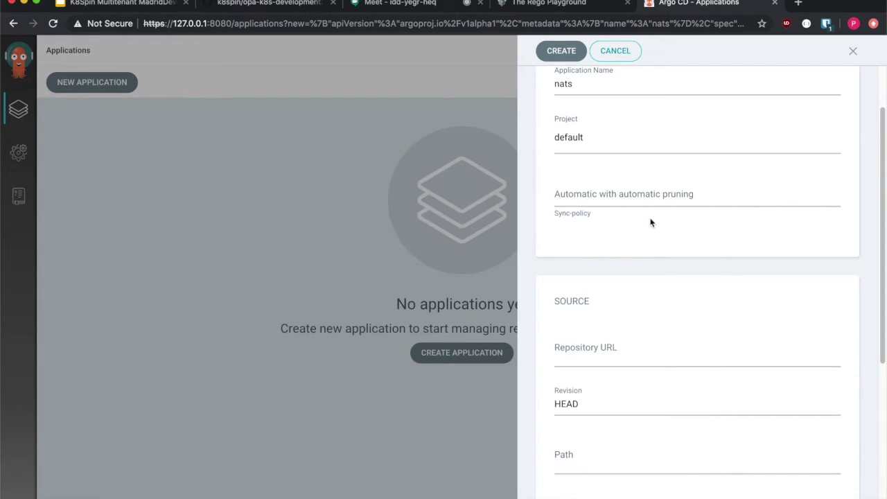
left_click(618, 347)
key("super+v")
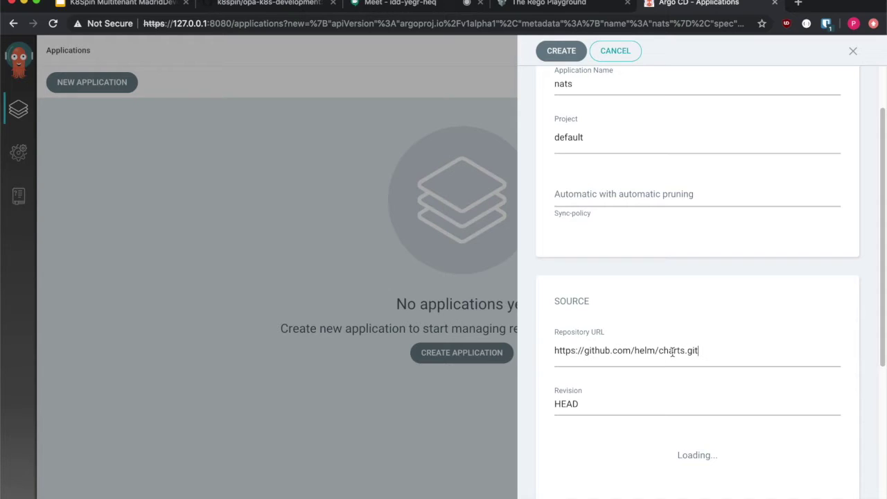
Set the application's source path to stable/nats.
scroll(672, 351, "down", 2)
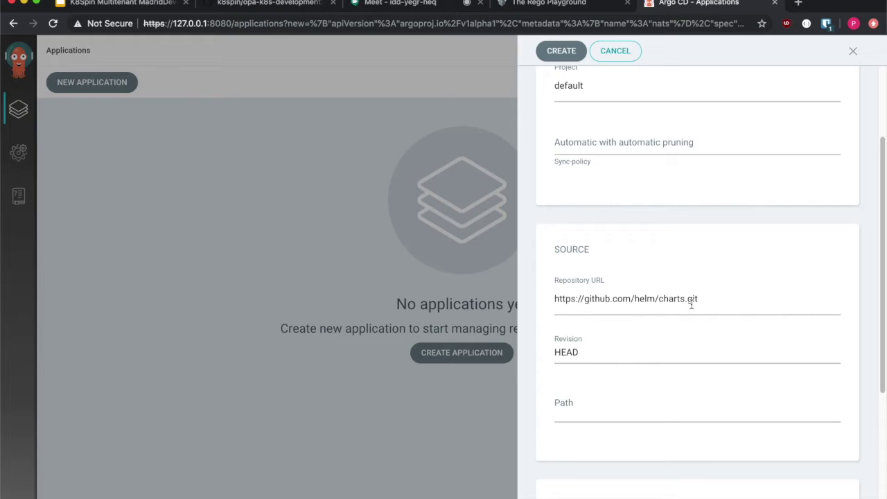
left_click(605, 411)
type("nats")
left_click(644, 249)
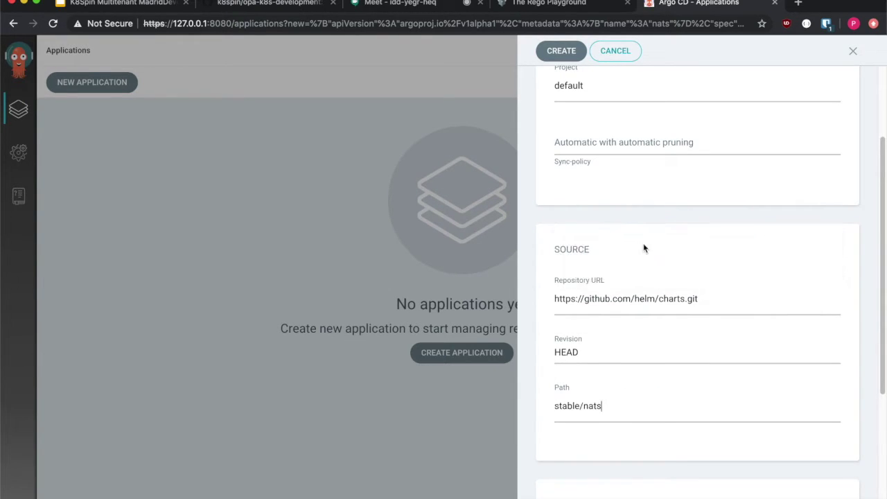
scroll(633, 433, "down", 5)
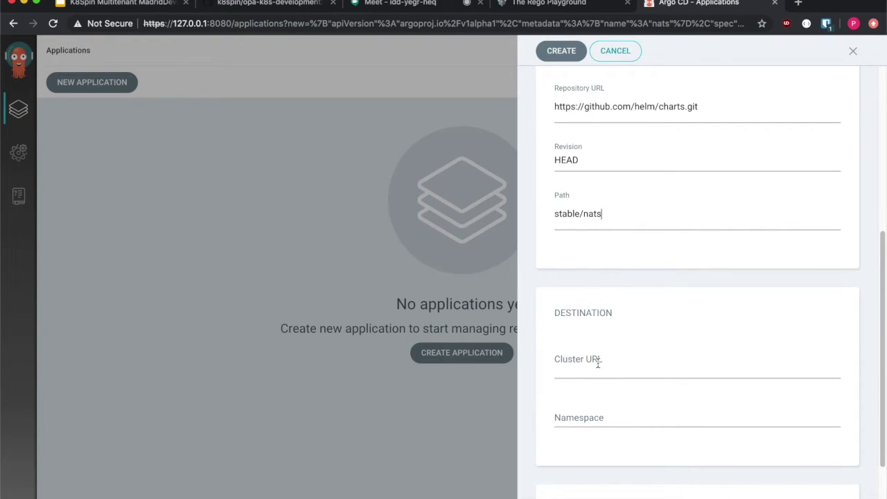
left_click(583, 369)
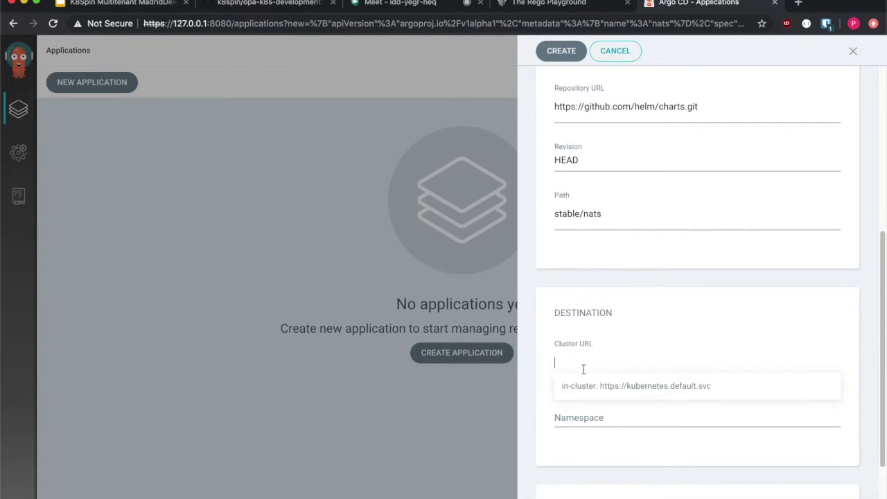
left_click(583, 386)
left_click(579, 416)
type("nats")
Choose values.yaml as the Helm values file and create the nats application.
scroll(588, 421, "down", 3)
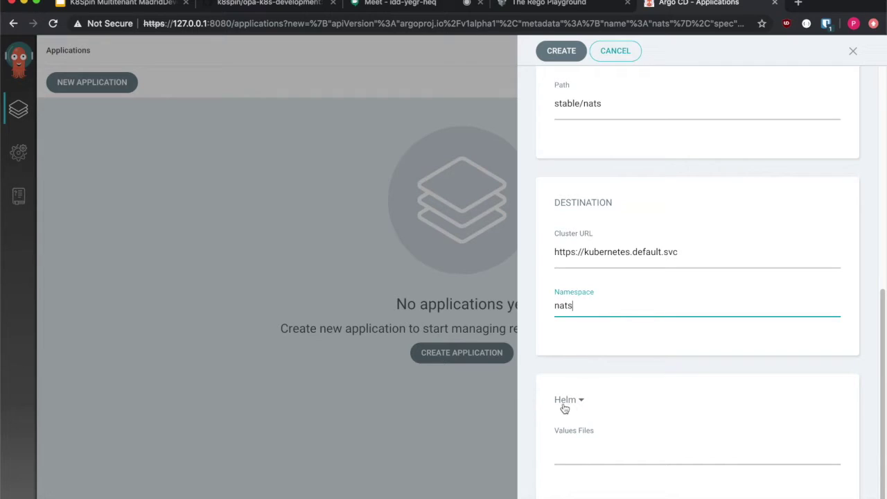
left_click(580, 456)
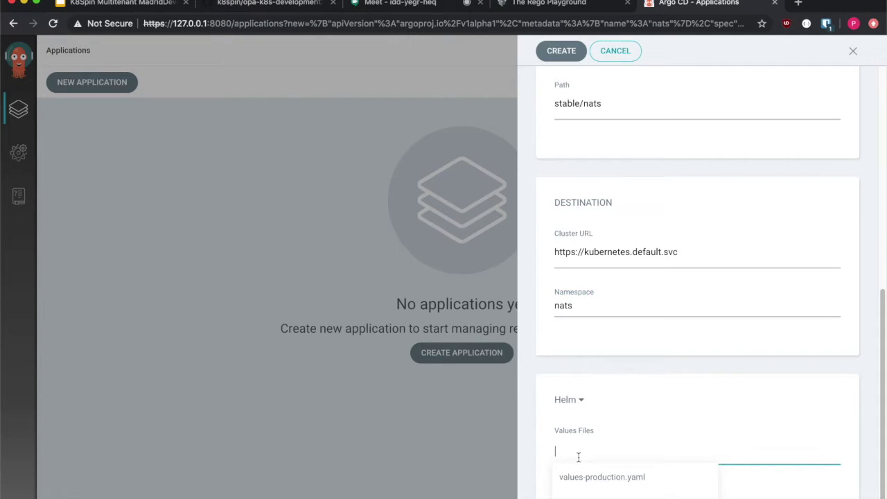
left_click(604, 492)
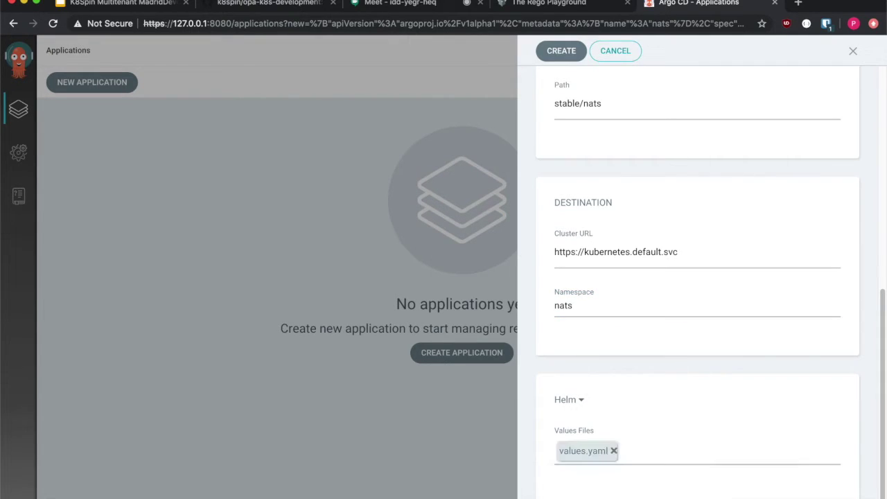
left_click(560, 54)
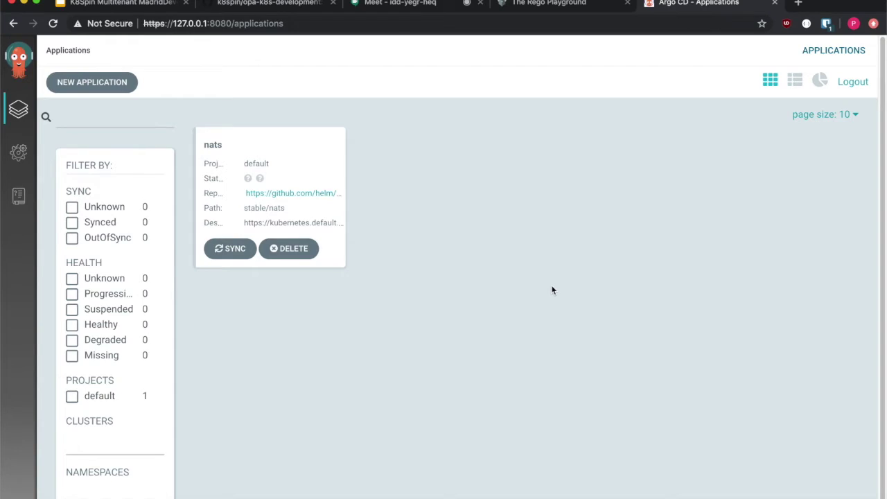
Watch the pods in the nats namespace by running kubectl get pods -n nats -w in the terminal, then return to the applications overview.
key("F12")
key("Up")
key("Down")
type("kubec")
type("tl get pods ")
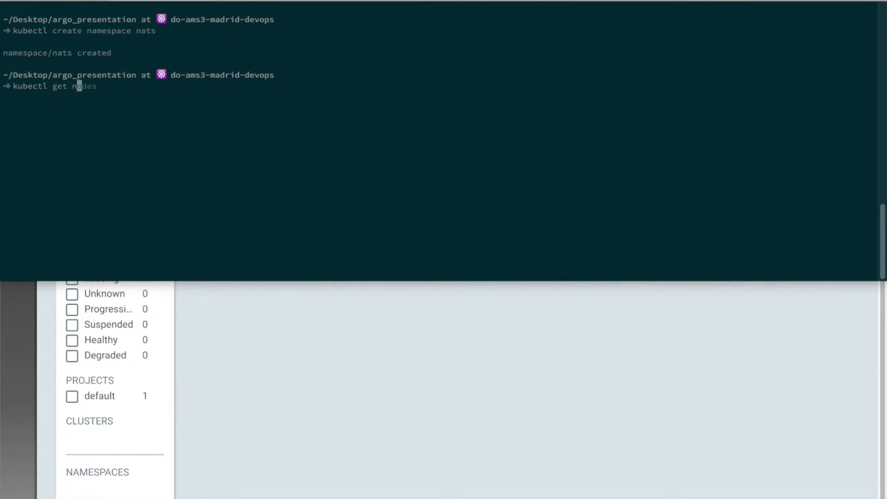
type("-n nats -w")
key("Return")
left_click(552, 289)
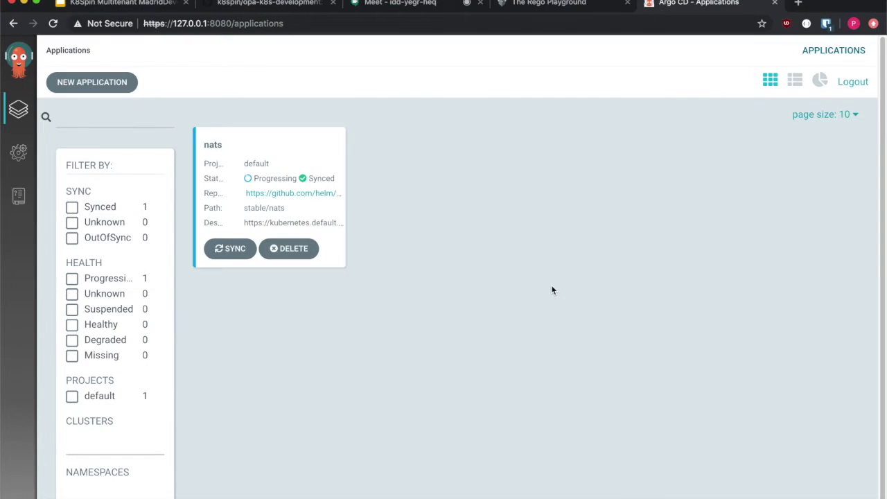
Open the nats application, check its pods in the terminal, and examine its resource tree and network view.
left_click(284, 136)
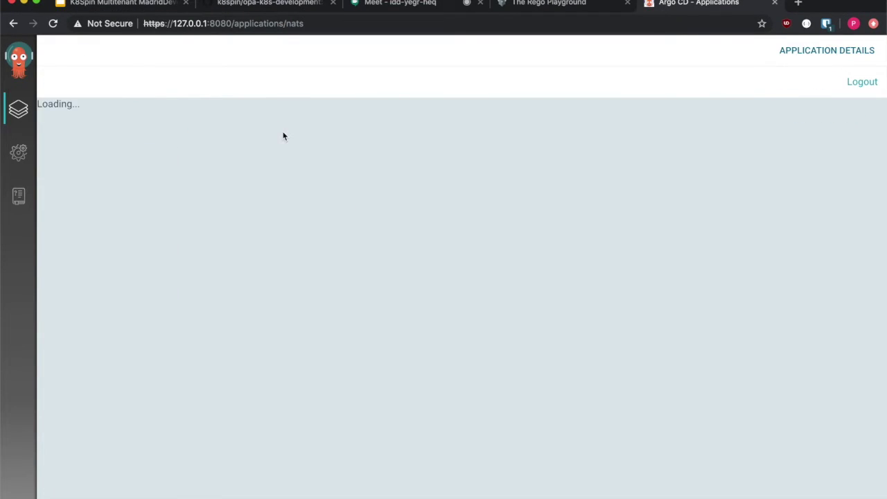
key("ctrl+grave")
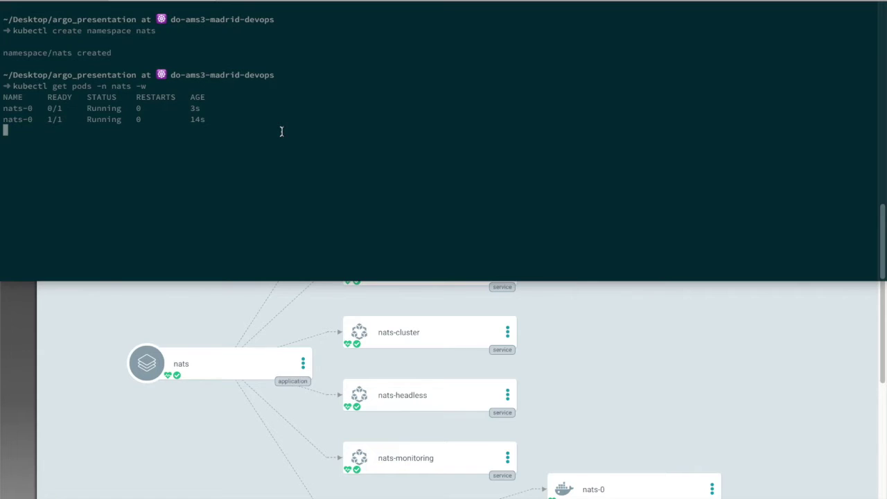
key("super+Tab")
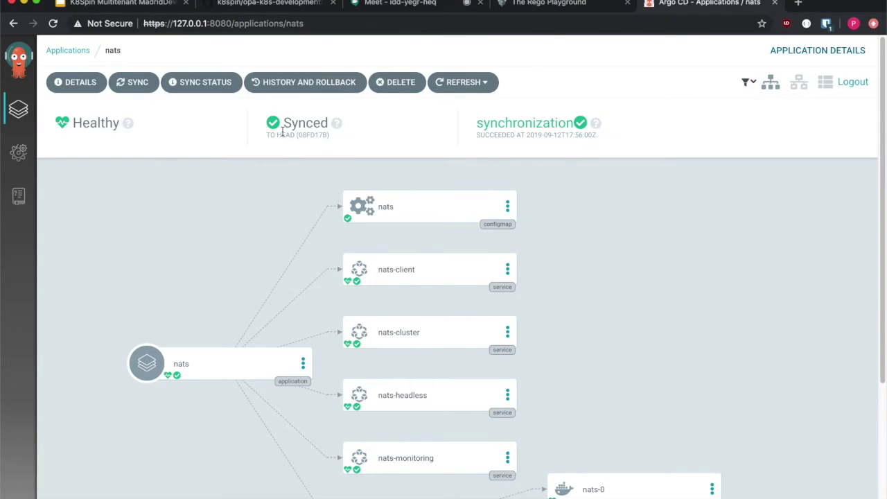
scroll(312, 334, "down", 2)
scroll(311, 334, "up", 1)
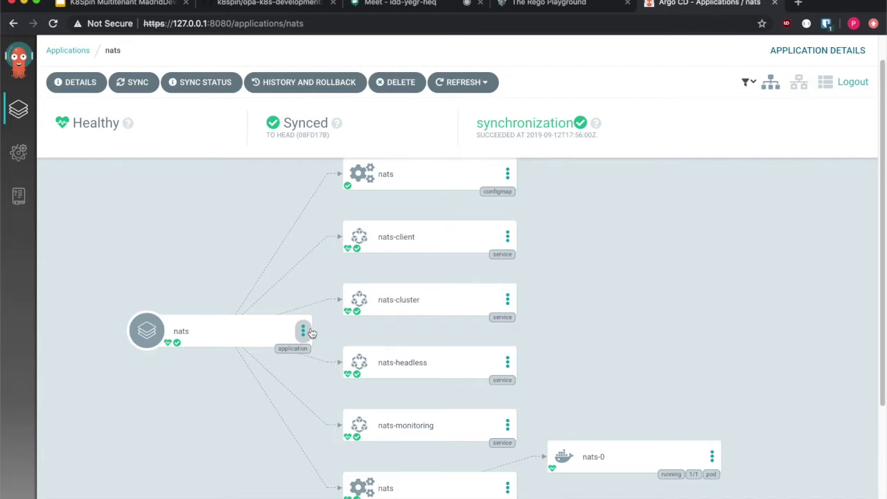
left_click(799, 82)
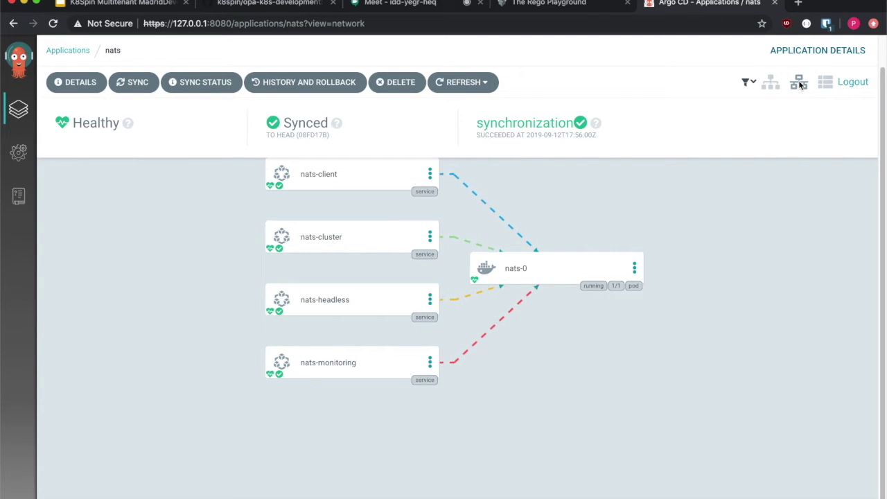
Stop the pod watch in the terminal and run kubectl edit configmap -n nats nats, copied from the steps file in VS Code.
key("super+Tab")
key("super+Tab")
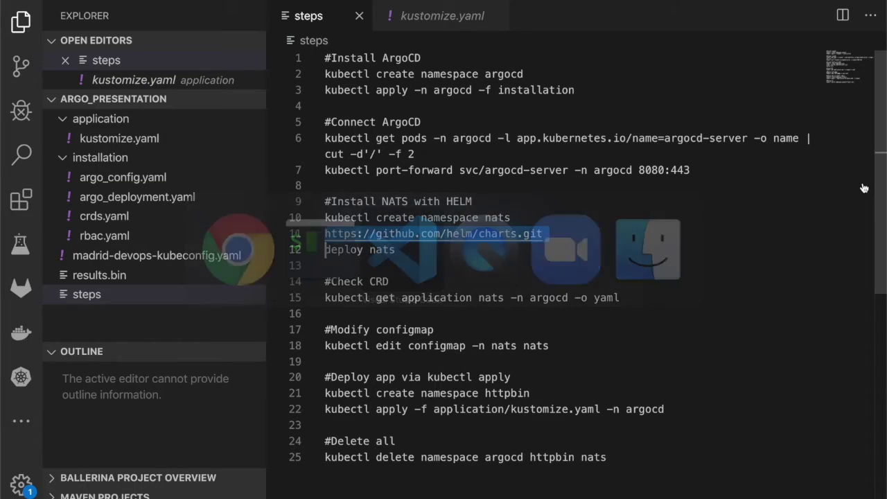
triple_click(425, 346)
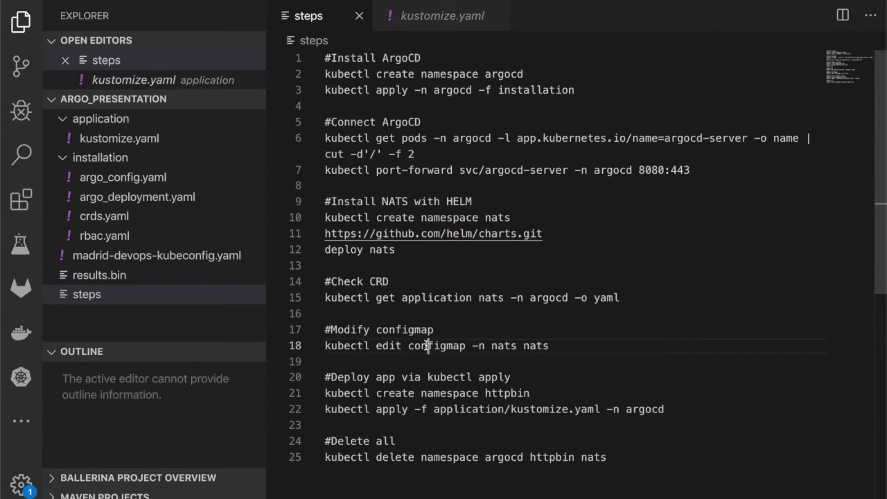
key("ctrl+grave")
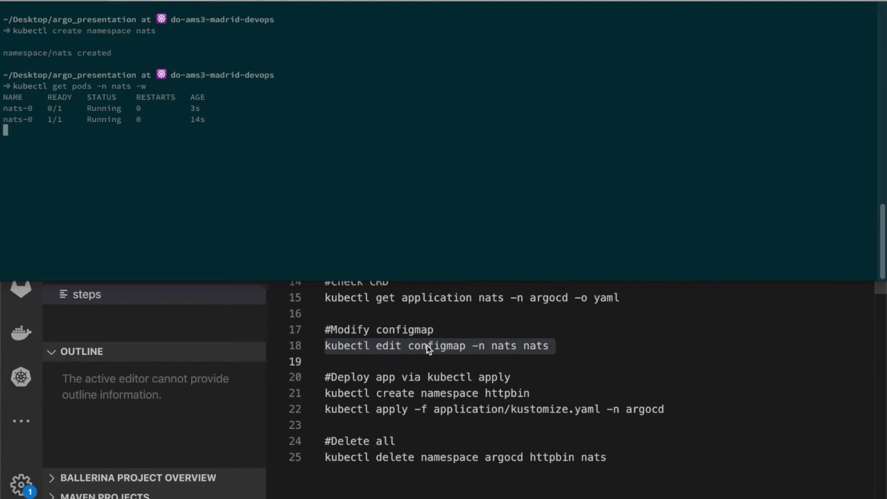
key("ctrl+c")
key("super+v")
key("Return")
Change the listen address in nats-server.conf to 0.0.0.0:94222, then save the config map and quit the editor.
key("Down")
key("Down")
key("Down")
key("Down")
key("Down")
key("Down")
key("Down")
key("w")
key("w")
key("w")
key("w")
key("w")
key("w")
key("w")
key("w")
key("w")
key("w")
key("w")
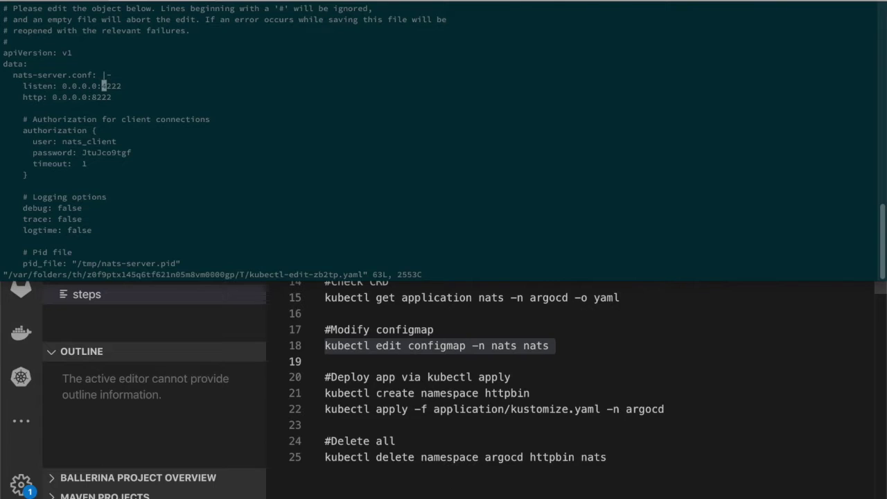
type("i9")
type(":wq")
key("Return")
Switch to Argo CD in the browser and examine the diff of the nats config map from the application's tree view.
left_click(425, 345)
key("super+Tab")
key("super+Tab")
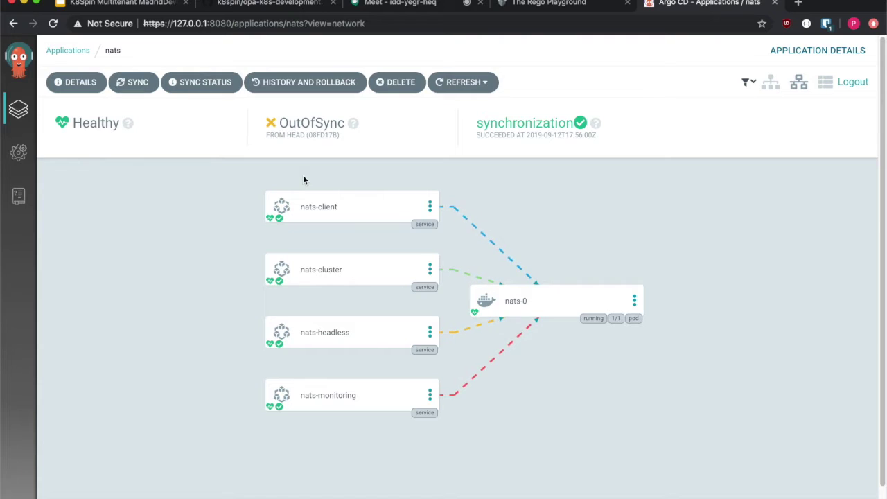
left_click(770, 85)
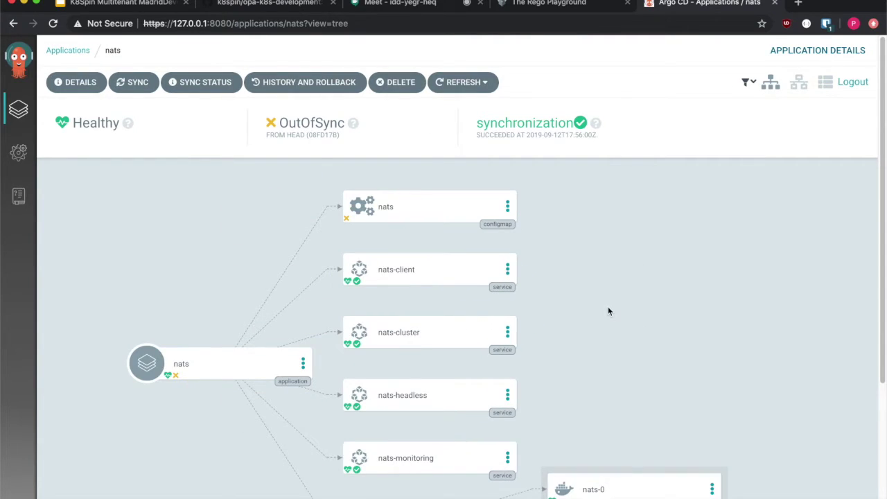
left_click(418, 217)
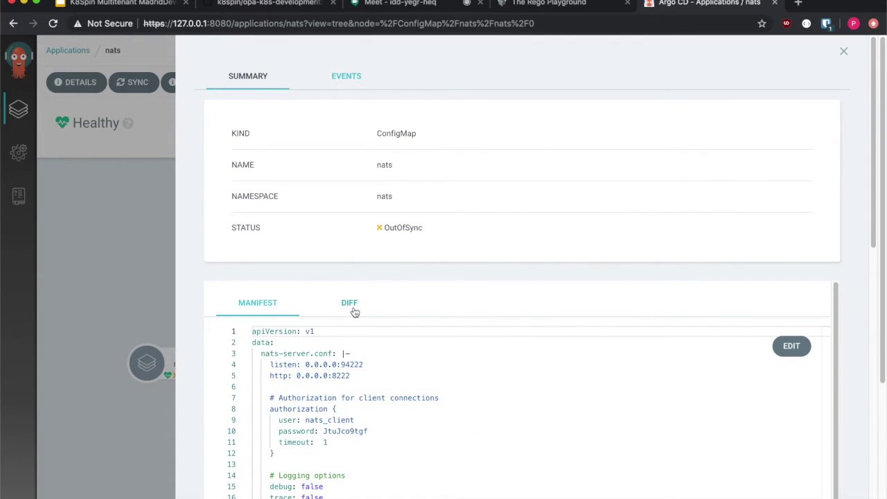
left_click(352, 310)
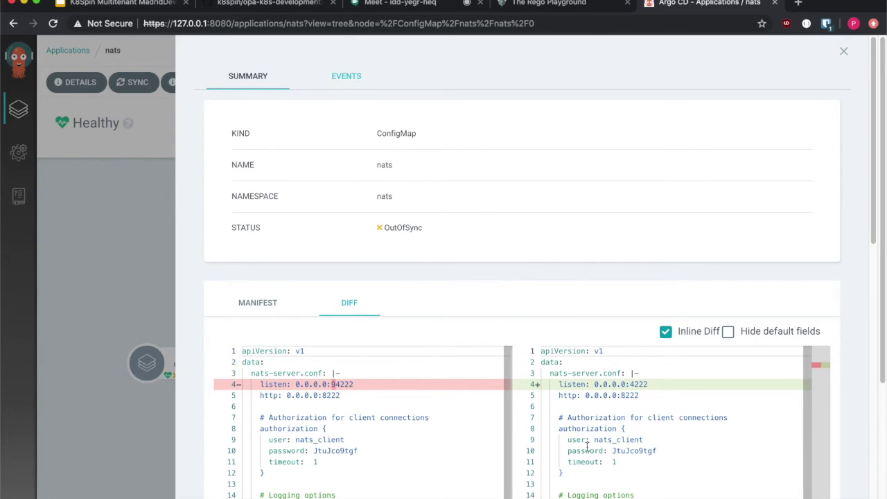
Synchronize all resources of the nats application to the HEAD revision.
left_click(78, 237)
left_click(133, 82)
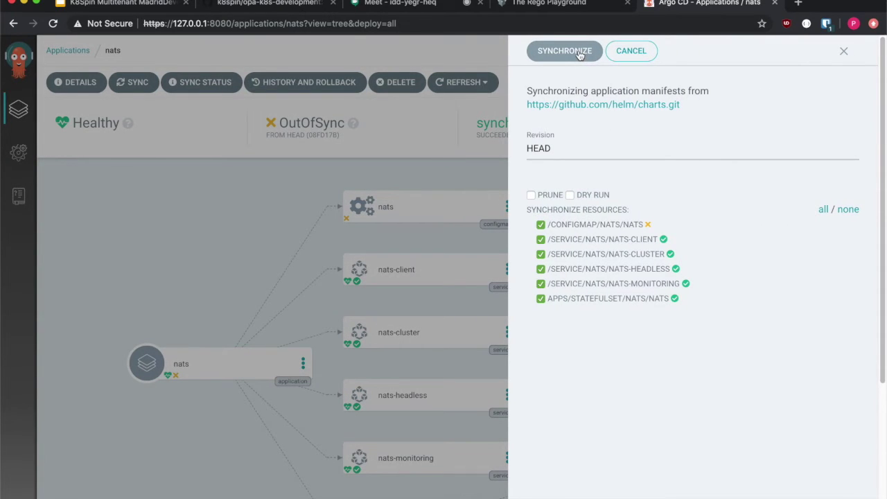
left_click(564, 52)
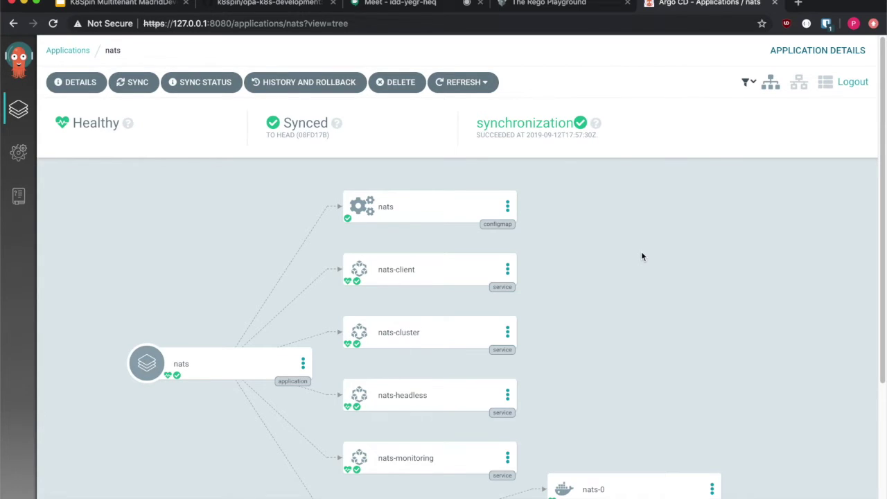
Create the httpbin namespace in the terminal with kubectl create namespace httpbin, copied from the steps file in VS Code.
key("super+Tab")
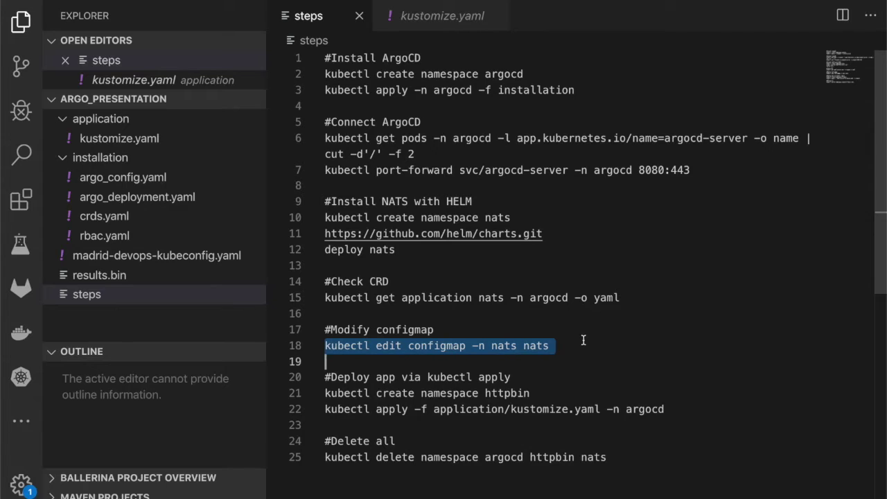
triple_click(464, 393)
key("ctrl+grave")
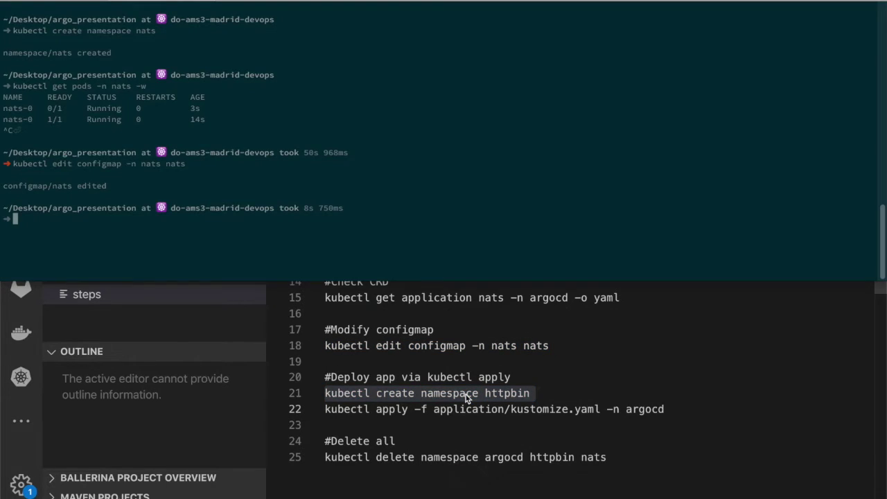
key("super+v")
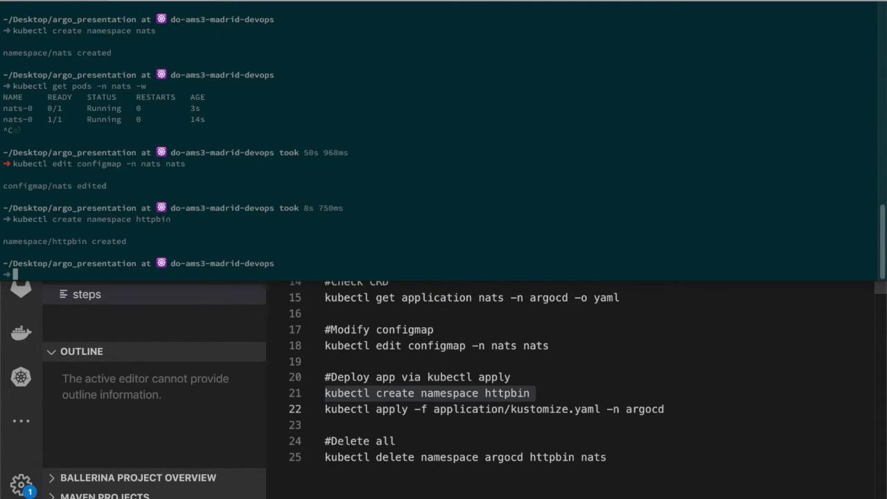
Review the httpbin Application manifest in application/kustomize.yaml.
key("ctrl+grave")
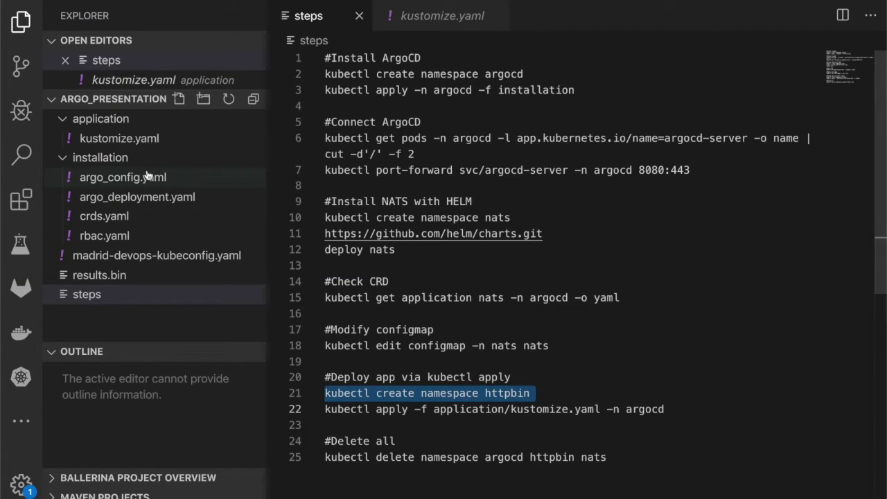
left_click(116, 138)
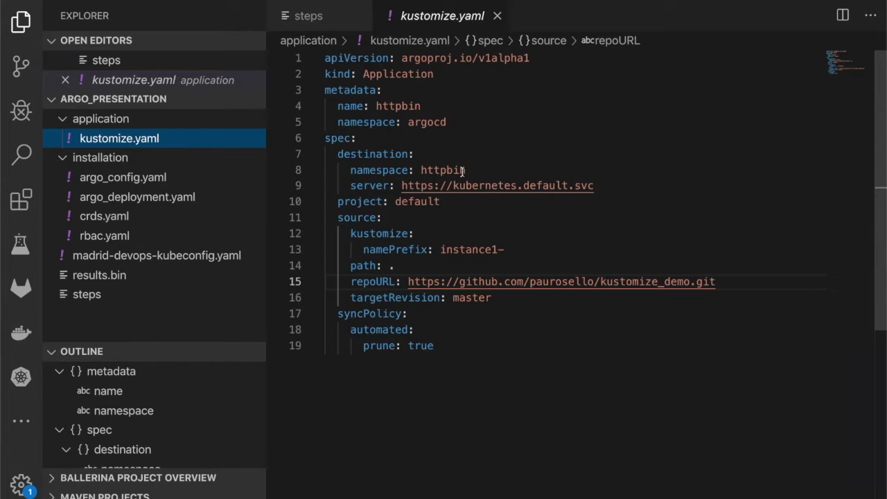
key("super+Tab")
key("super+Tab")
Copy kubectl apply -f application/kustomize.yaml -n argocd from the steps file and run it in the terminal.
left_click(308, 15)
double_click(378, 408)
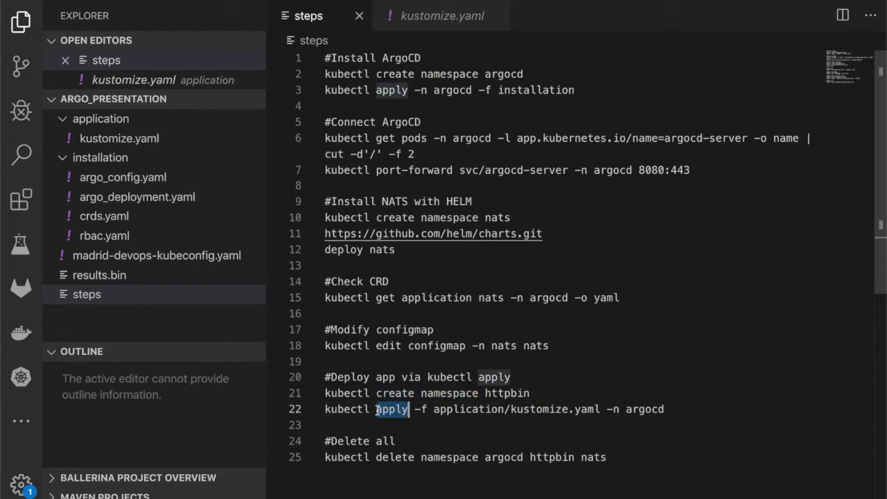
triple_click(378, 410)
key("super+Tab")
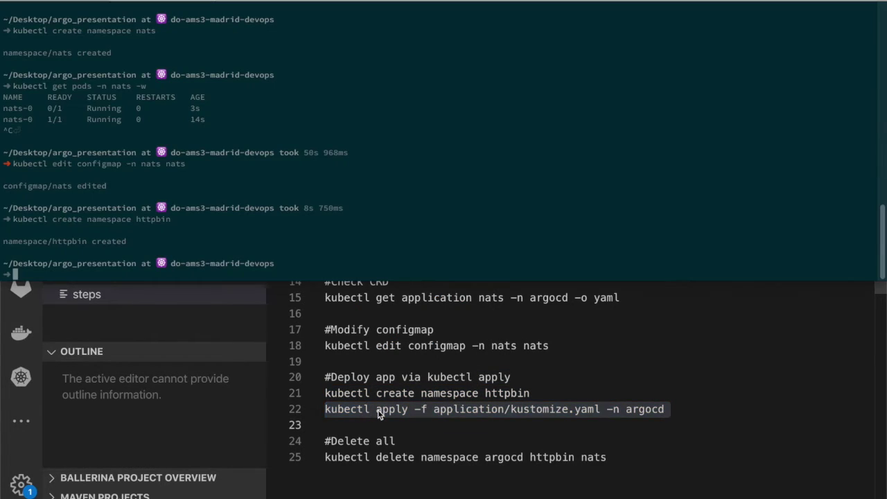
key("super+v")
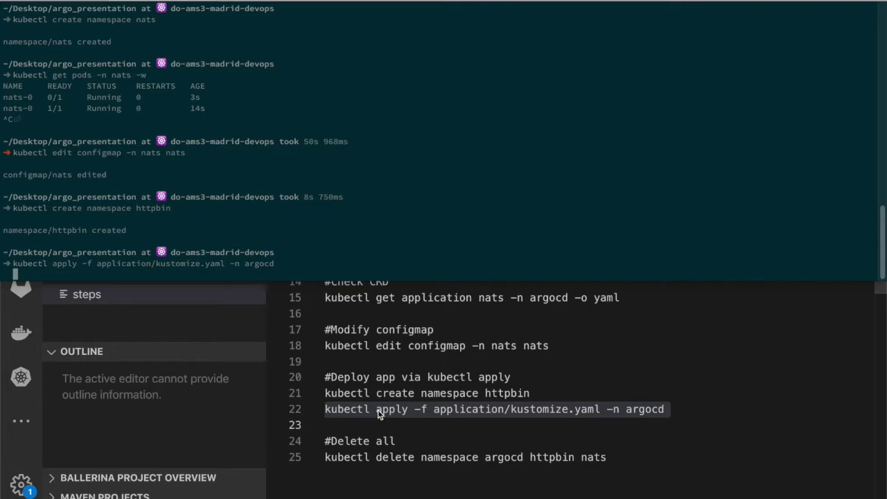
key("Return")
Switch to Argo CD in the browser and examine the httpbin application's resource tree and network view.
key("super+Tab")
key("super+Tab")
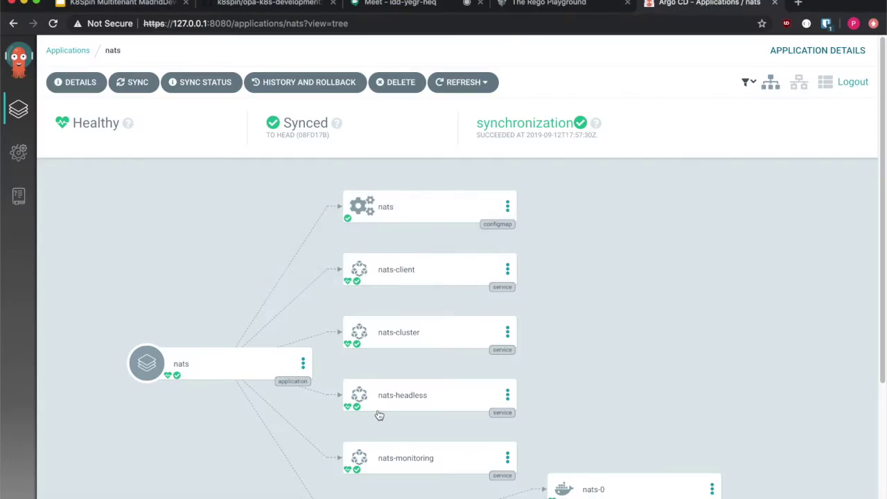
left_click(66, 51)
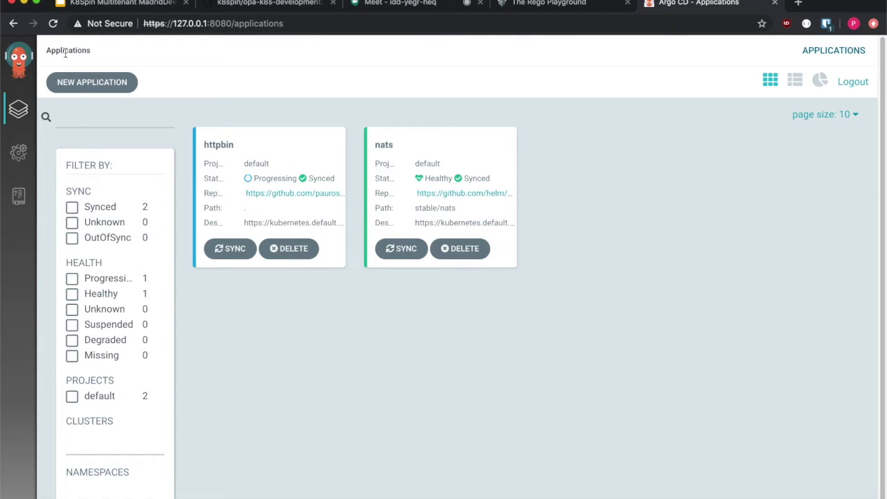
left_click(327, 154)
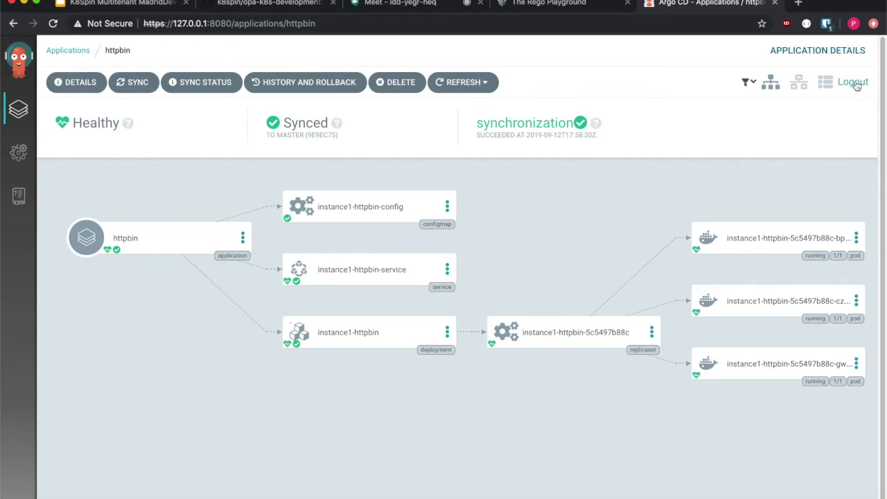
left_click(798, 83)
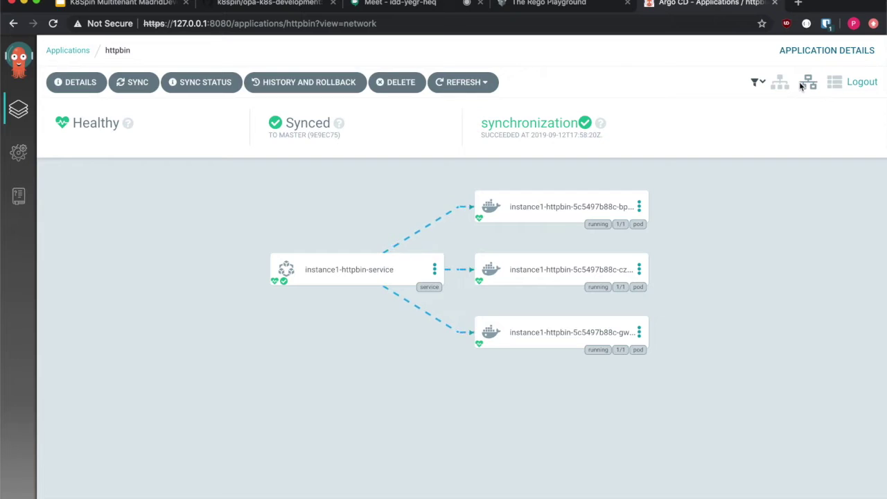
Copy kubectl delete namespace argocd httpbin nats from the steps file in VS Code and run it in the terminal.
key("super+Tab")
key("super+Tab")
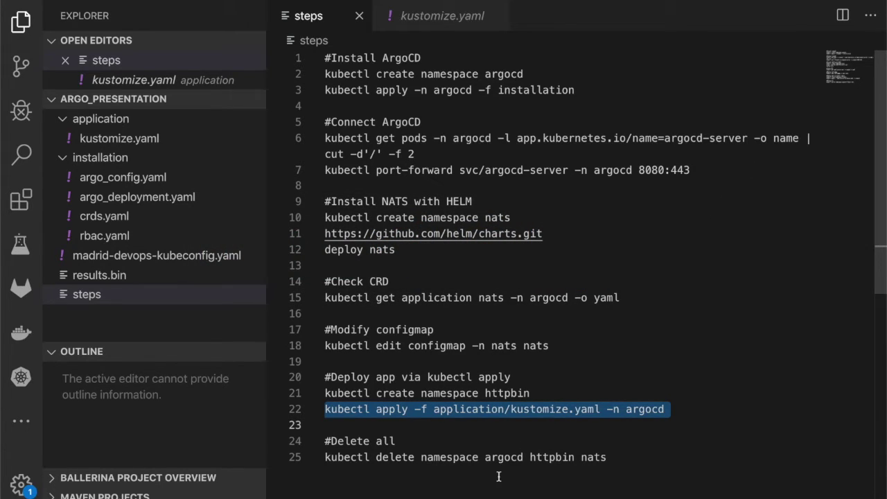
triple_click(462, 458)
key("super+c")
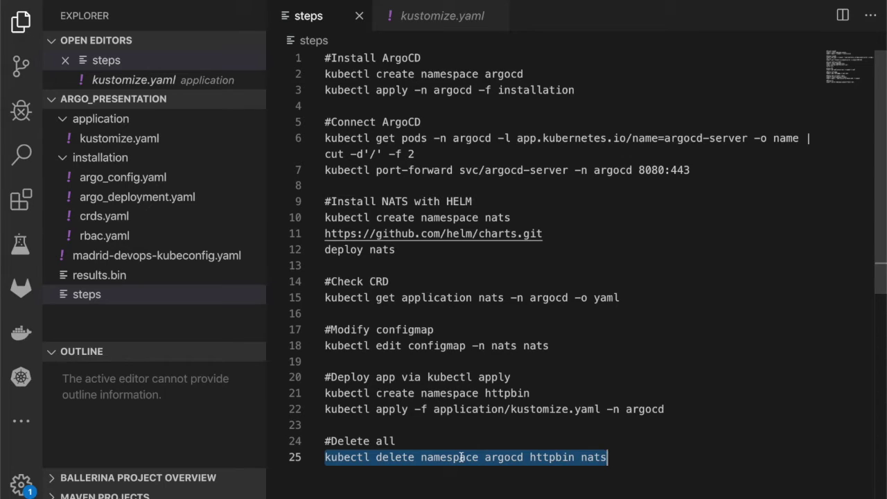
key("super+Tab")
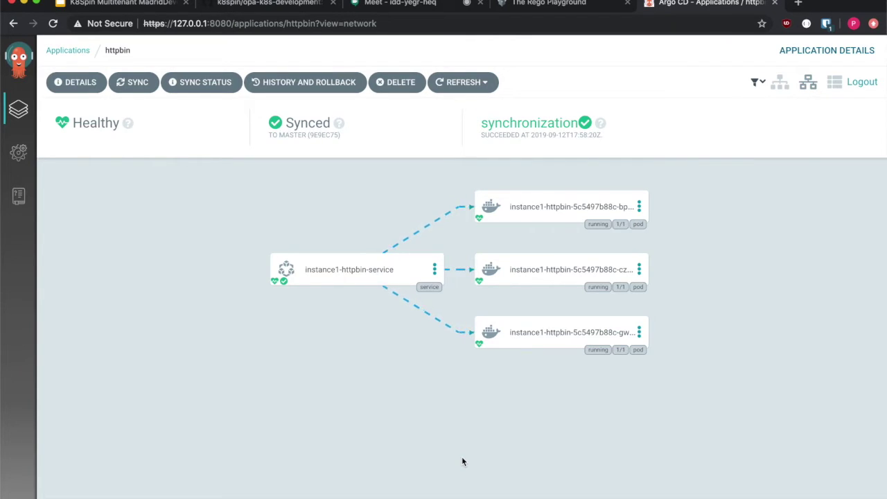
key("super+Tab")
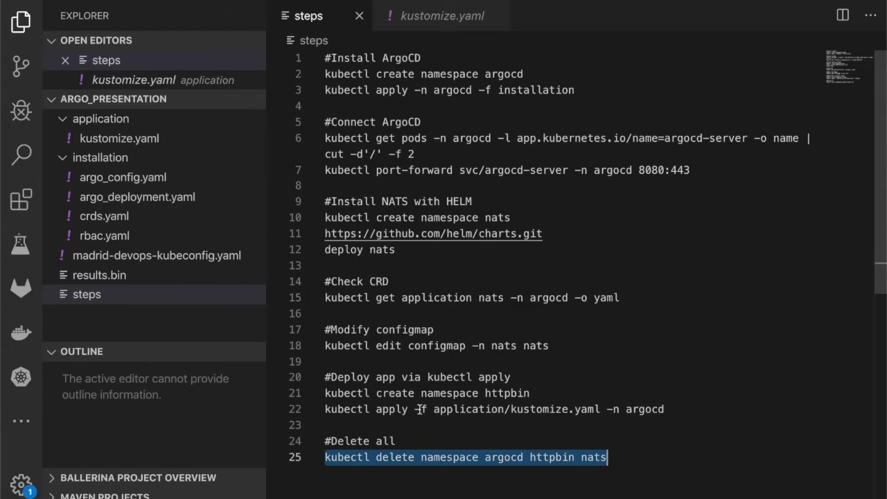
key("ctrl+grave")
key("super+v")
key("Return")
key("ctrl+grave")
Switch to the K8Spin Multitenant MadridDevops presentation in Google Slides, start presenting from the ArgoCD Demo slide and advance one slide.
key("super+Tab")
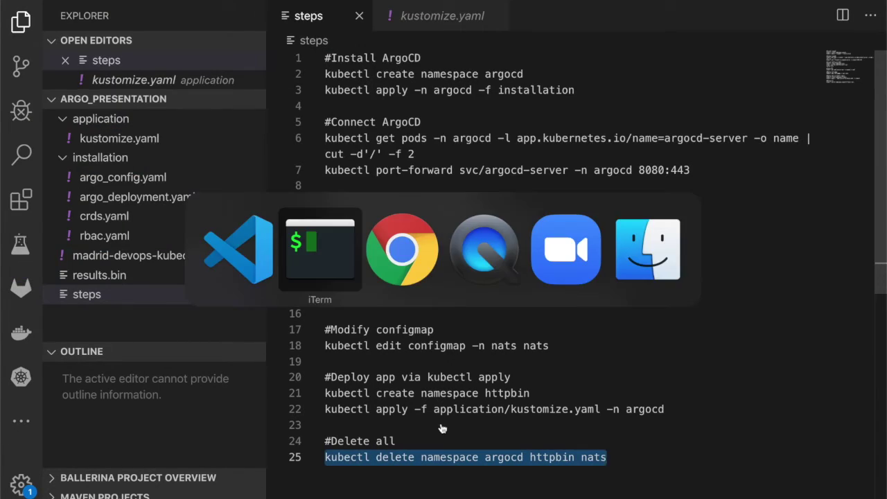
key("super+Tab")
left_click(164, 7)
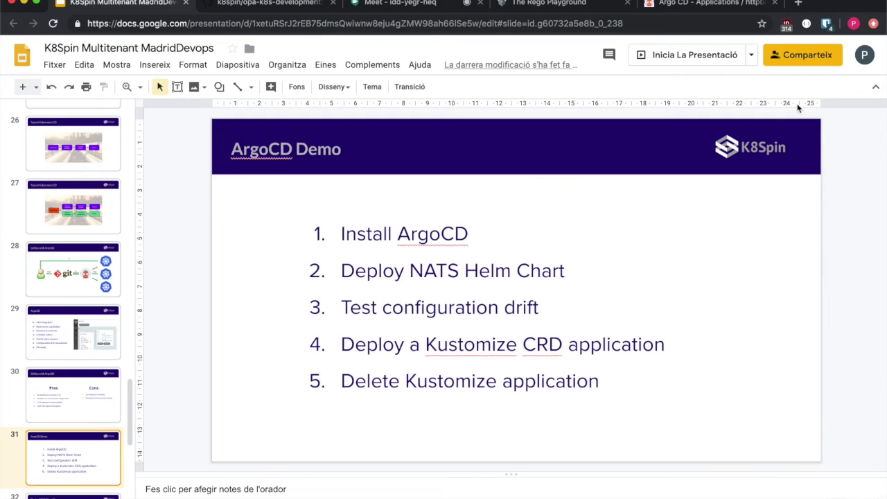
left_click(654, 55)
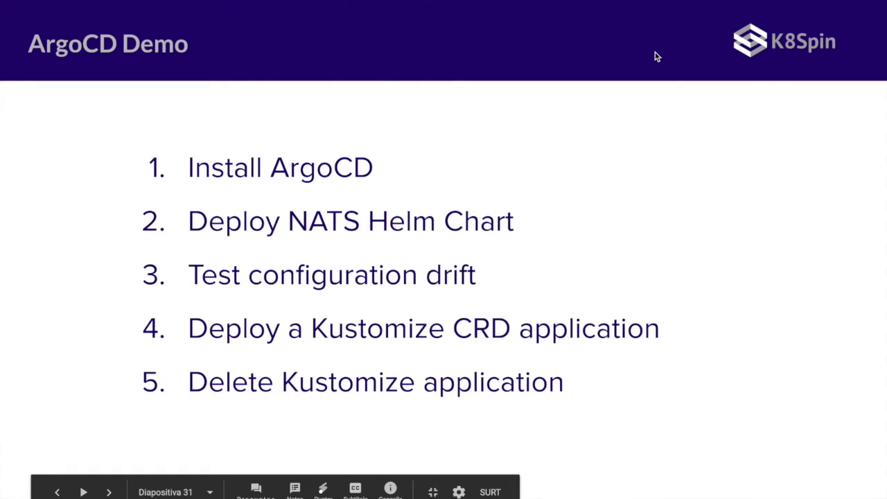
key("Right")
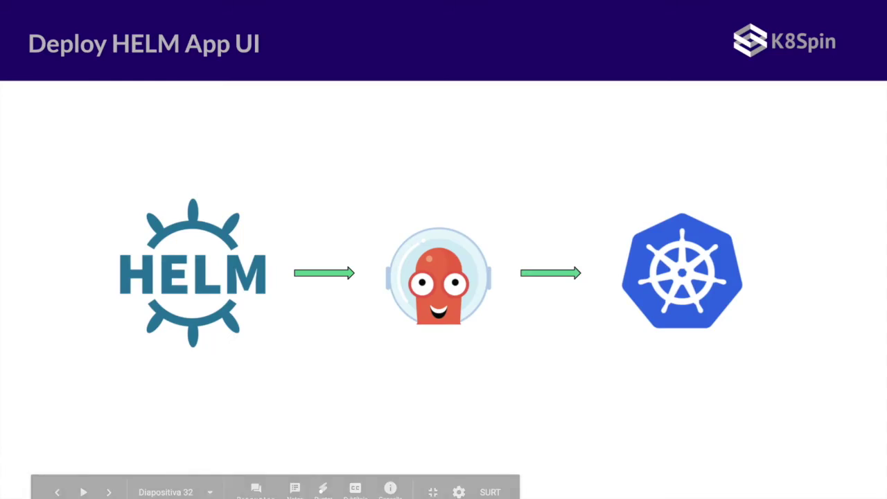
Advance the presentation past the Deploy Kustomize App slide to the CD Inception slide.
key("Right")
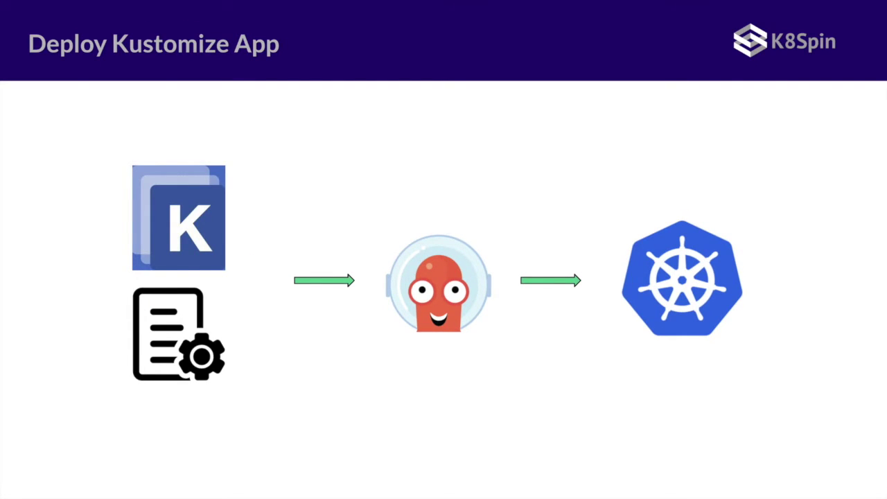
key("Right")
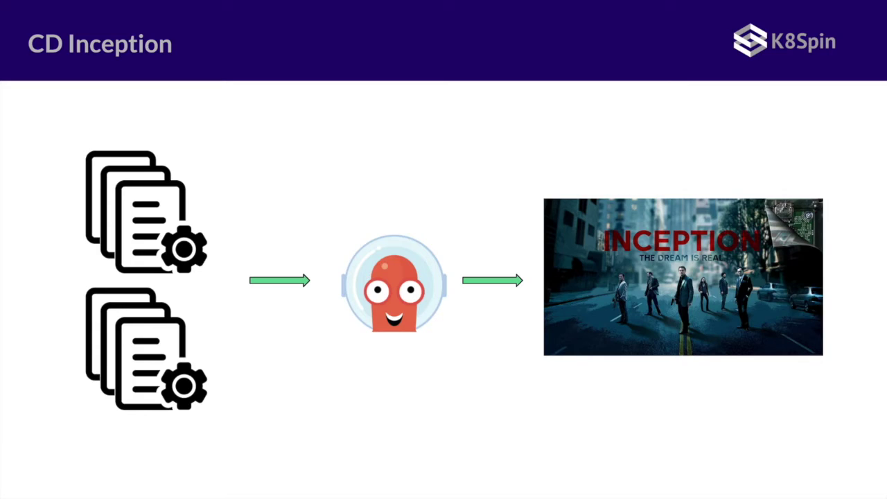
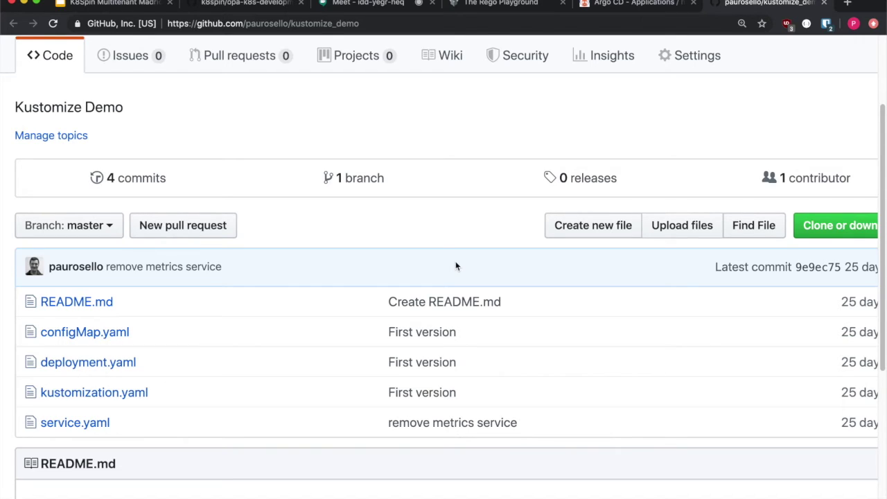
Open k8spin.cloud in a new browser tab, go to its console and log in with Google.
key("ctrl+t")
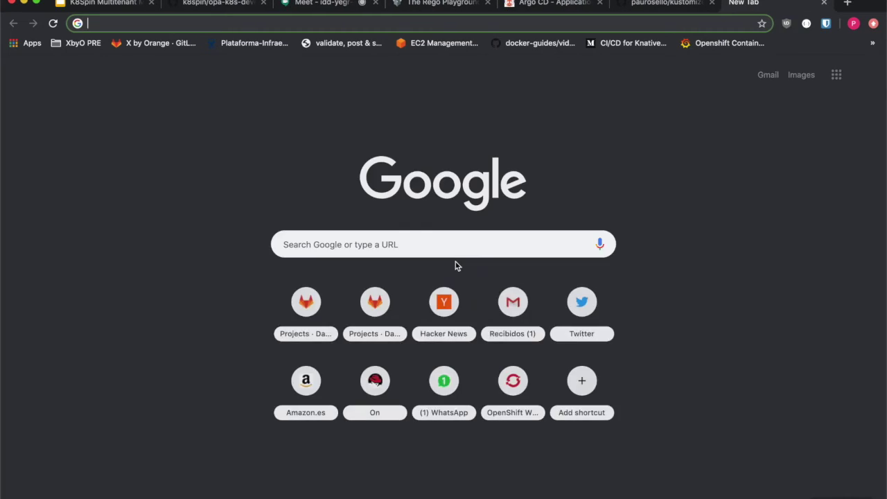
type("k8sp")
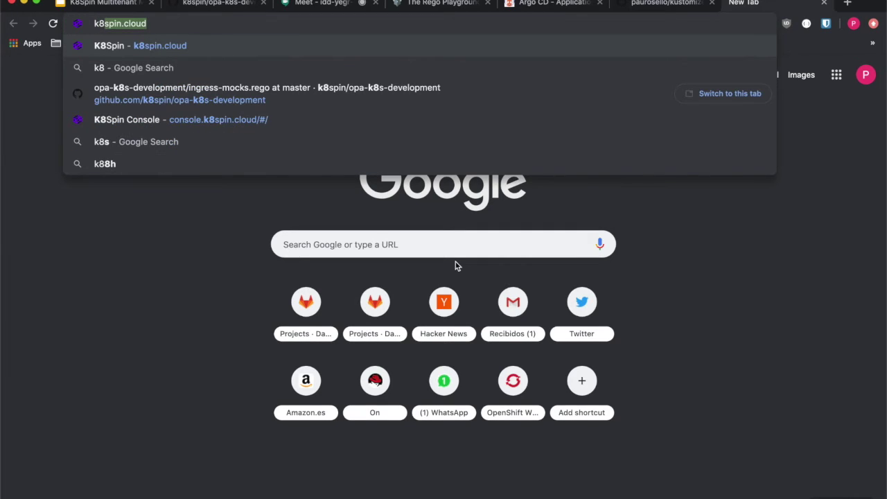
key("Return")
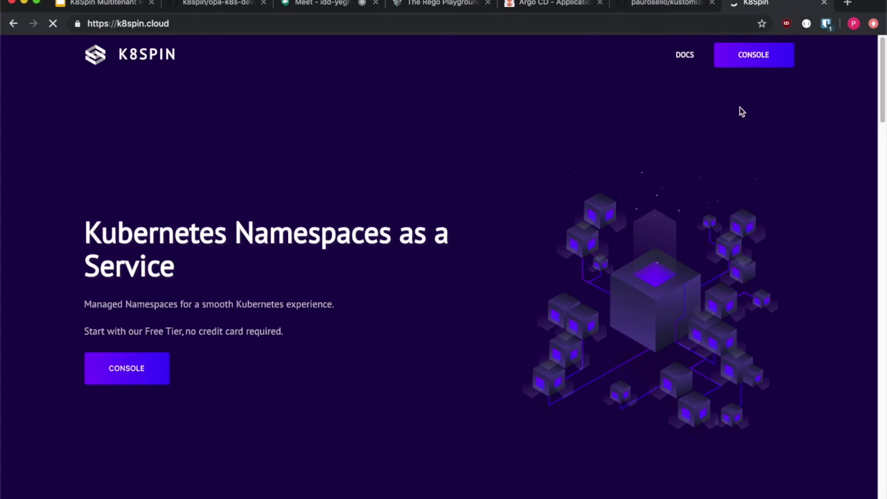
left_click(753, 62)
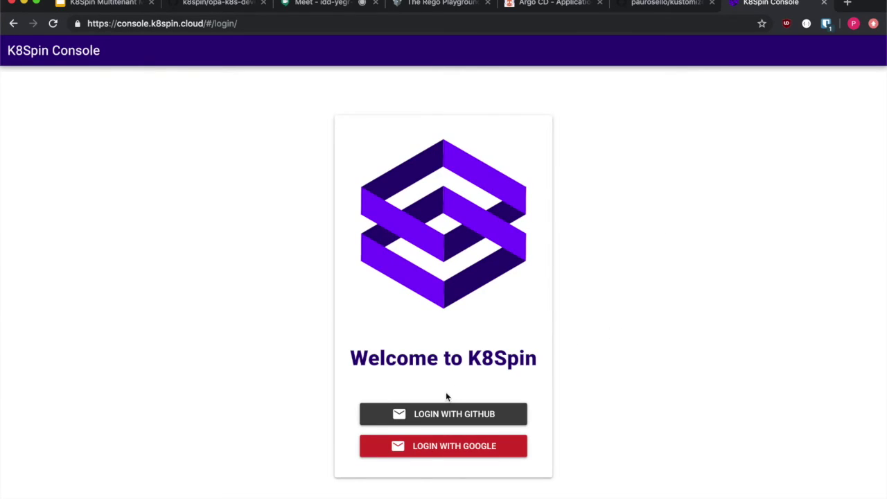
left_click(450, 446)
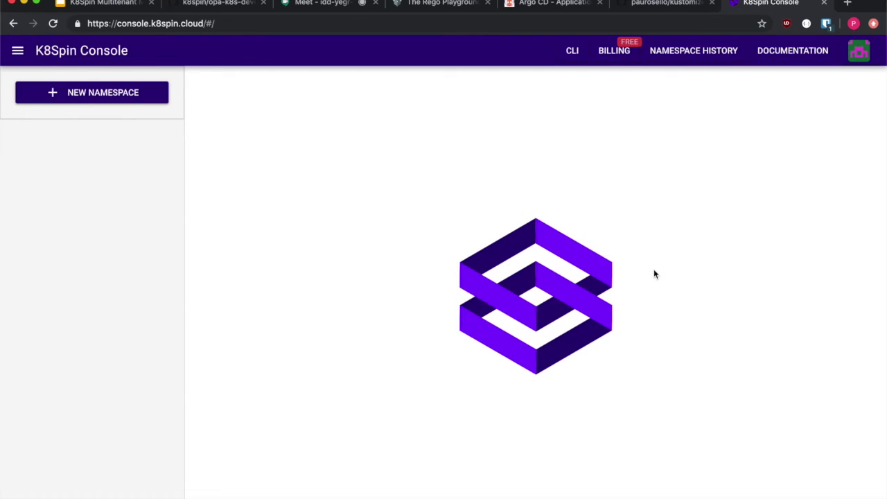
Create a new K8Spin namespace named tets, keeping the default CPU, memory and disk values.
left_click(80, 102)
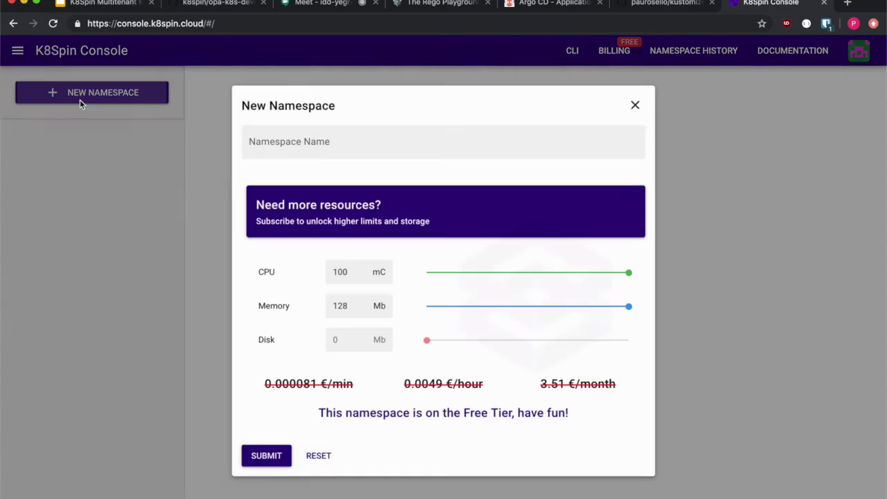
left_click(154, 220)
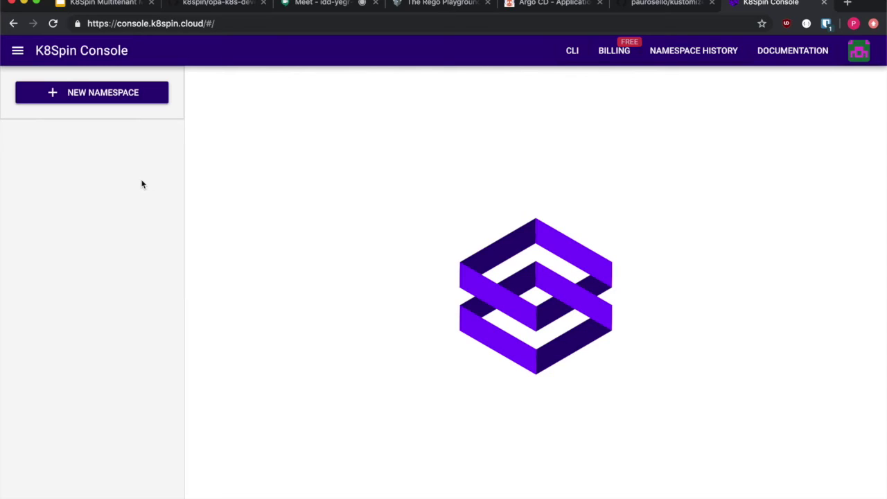
left_click(121, 98)
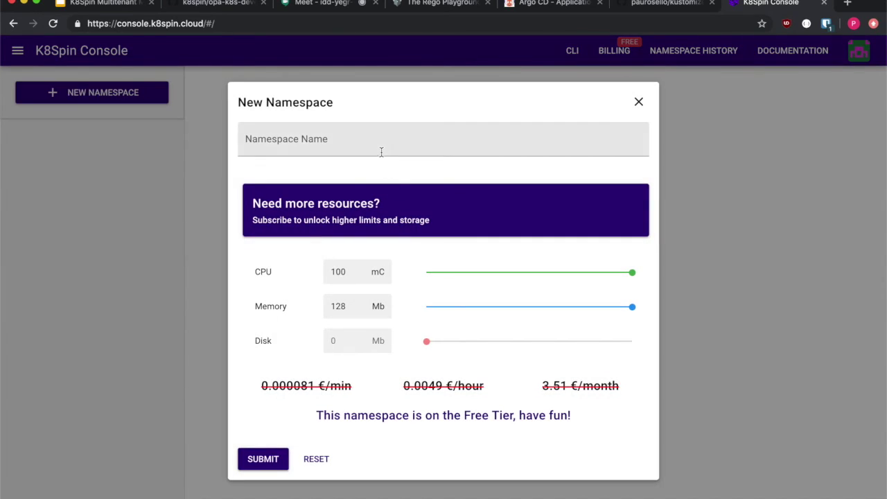
left_click(381, 152)
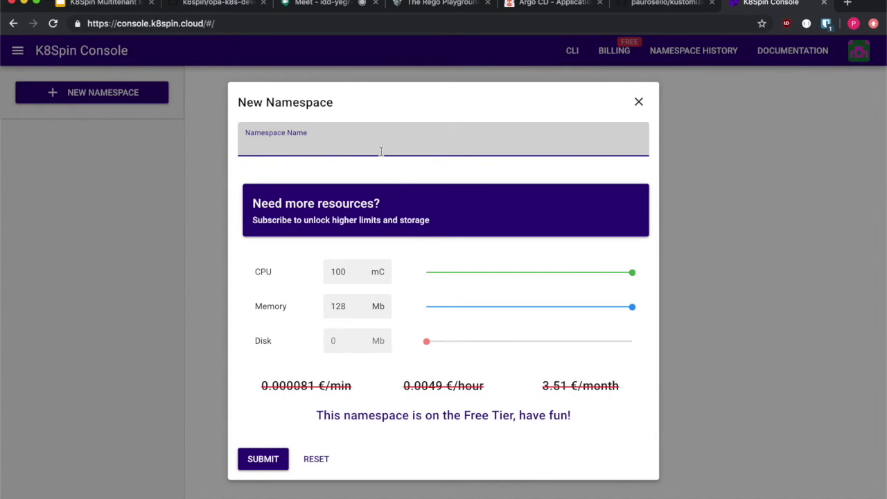
type("tets")
left_click(267, 458)
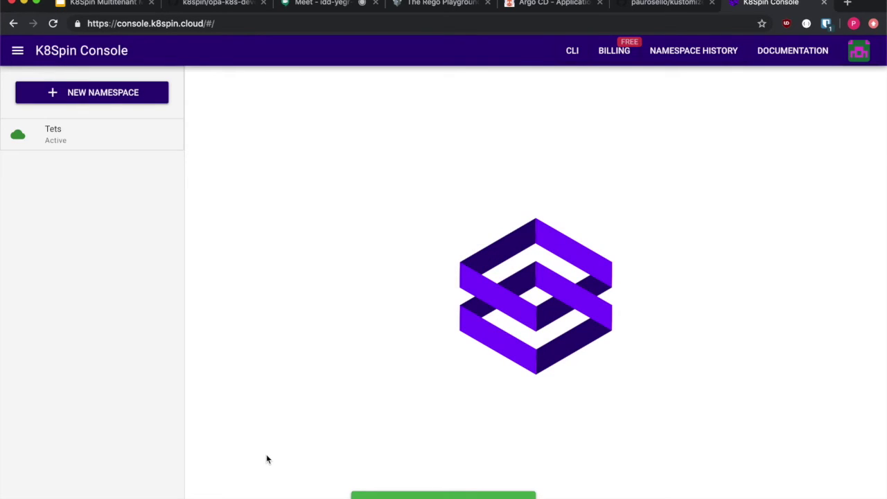
Open the Tets namespace's details and download its kubeconfig.
left_click(55, 133)
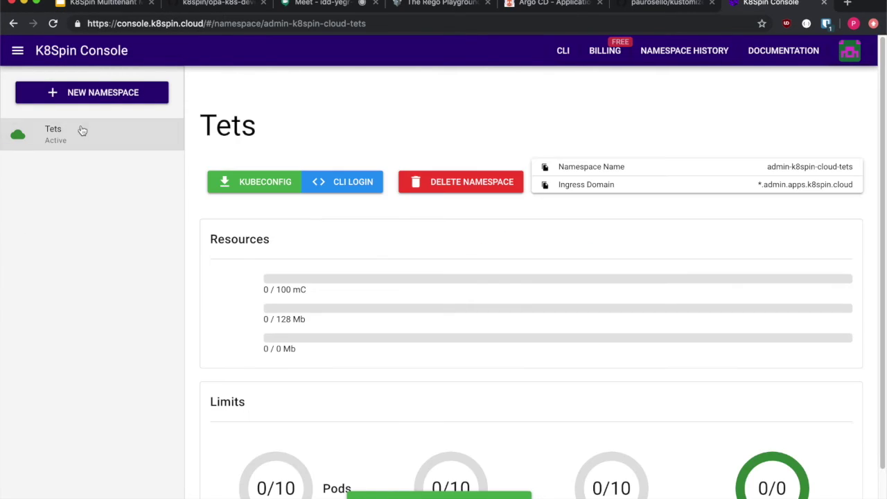
left_click(263, 178)
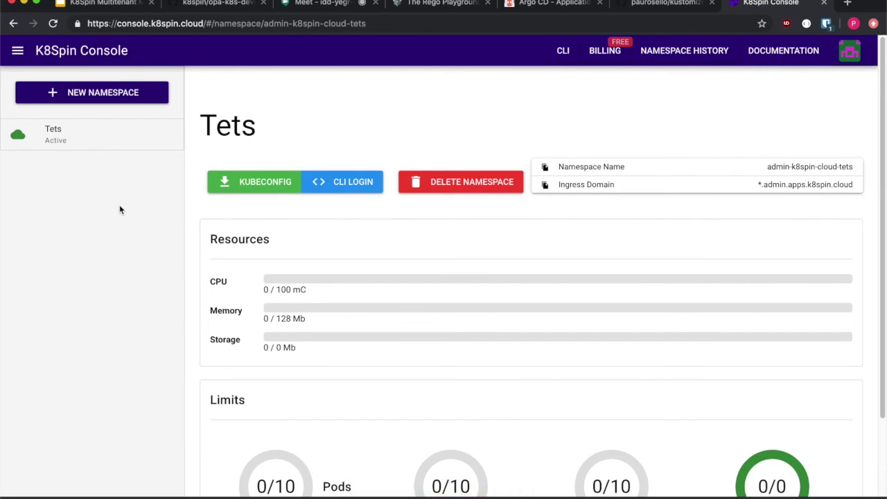